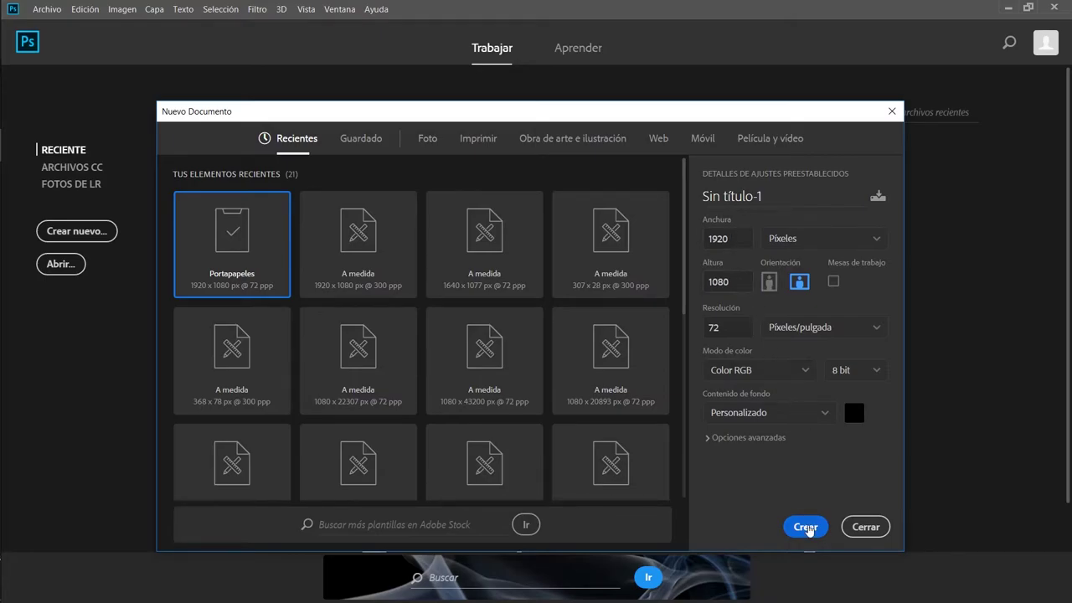
Create the black 1920 × 1080 document, paste in the car photo and zoom in on the car
{"action": "left_click", "coordinate": [806, 527]}
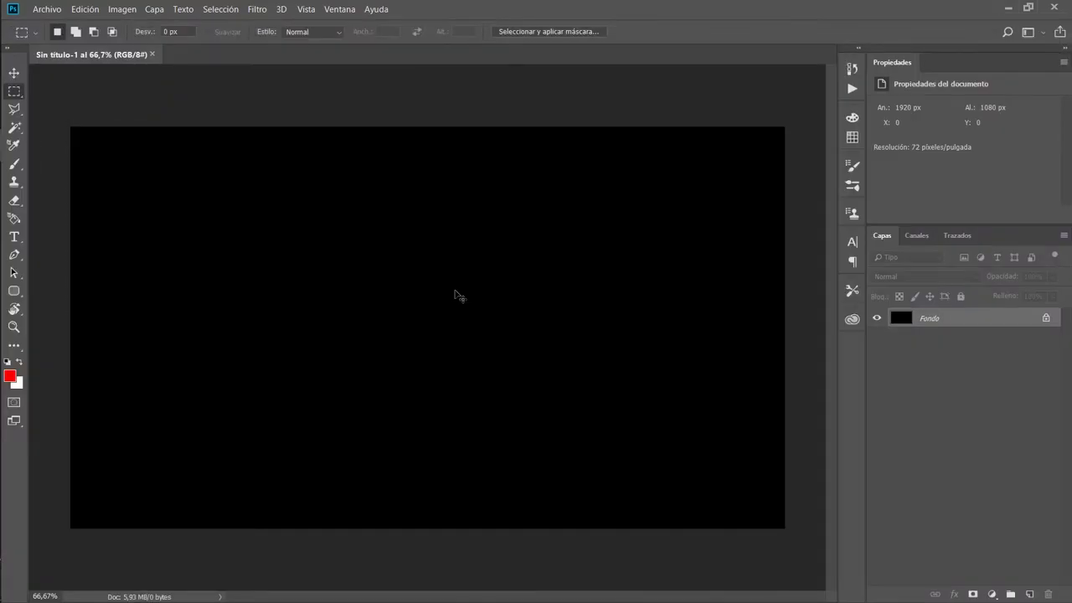
{"action": "key", "text": "ctrl+v"}
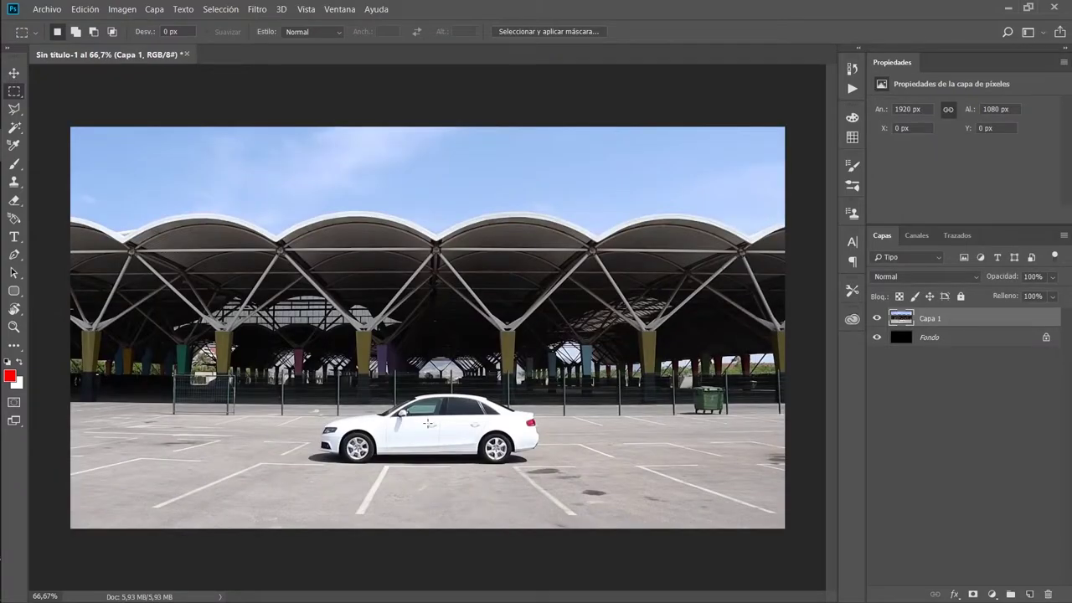
{"action": "key", "text": "z"}
{"action": "mouse_move", "coordinate": [401, 435]}
{"action": "left_mouse_down"}
{"action": "mouse_move", "coordinate": [449, 432]}
{"action": "mouse_move", "coordinate": [574, 299]}
{"action": "left_mouse_up"}
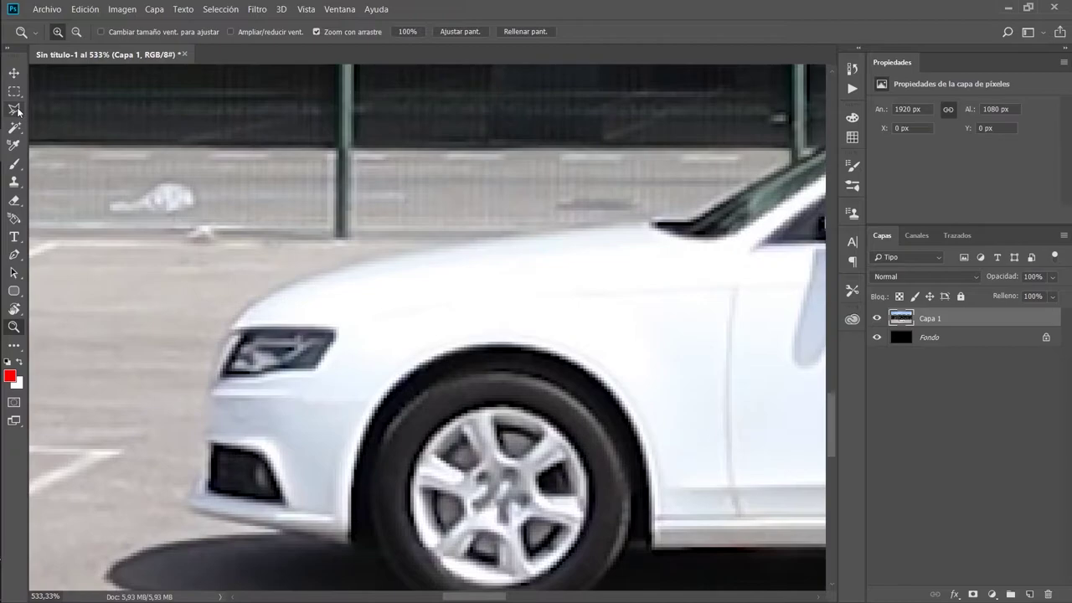
Trace the car with the Polygonal Lasso from the bonnet over the trunk and down the rear
{"action": "left_click", "coordinate": [18, 109]}
{"action": "left_click", "coordinate": [282, 294]}
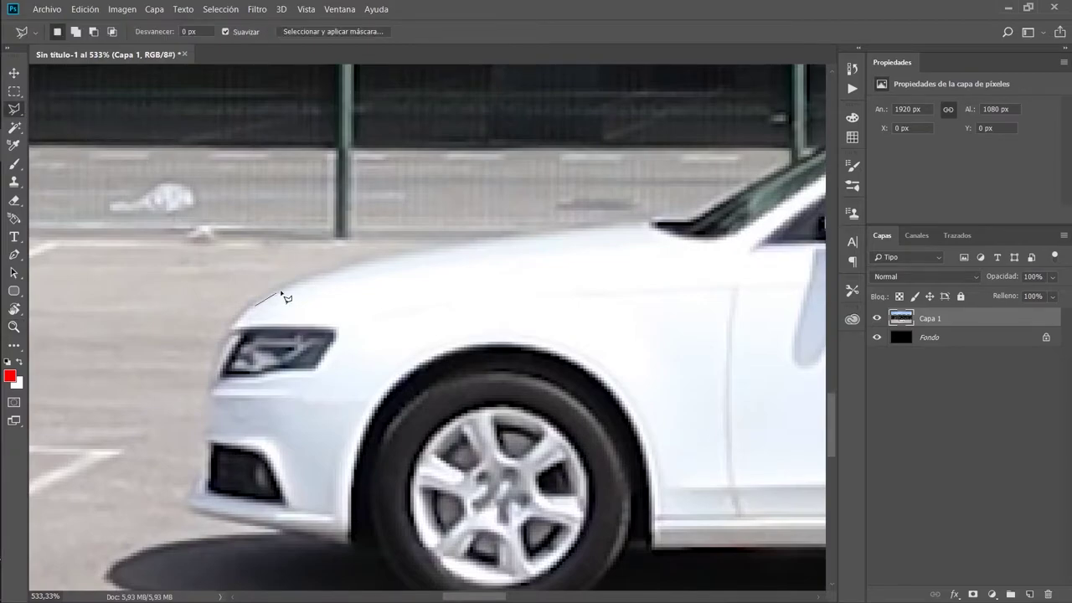
{"action": "scroll", "coordinate": [603, 234], "scroll_direction": "up", "scroll_amount": 5}
{"action": "left_click", "coordinate": [453, 335]}
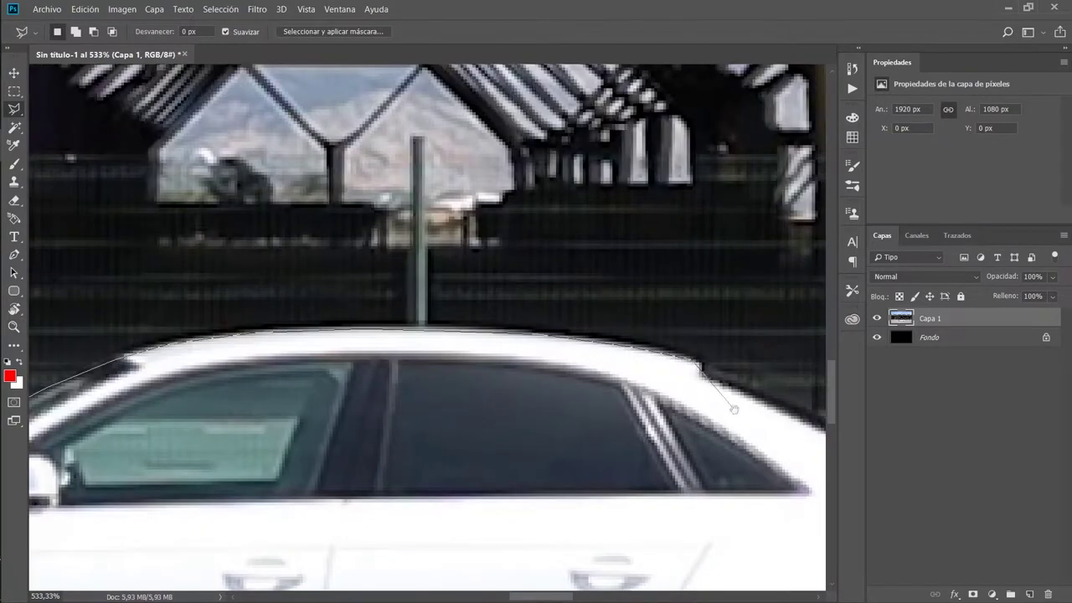
{"action": "scroll", "coordinate": [484, 333], "scroll_direction": "right", "scroll_amount": 5}
{"action": "scroll", "coordinate": [484, 332], "scroll_direction": "down", "scroll_amount": 5}
{"action": "left_click", "coordinate": [476, 323]}
{"action": "scroll", "coordinate": [503, 453], "scroll_direction": "down", "scroll_amount": 5}
{"action": "scroll", "coordinate": [503, 453], "scroll_direction": "left", "scroll_amount": 2}
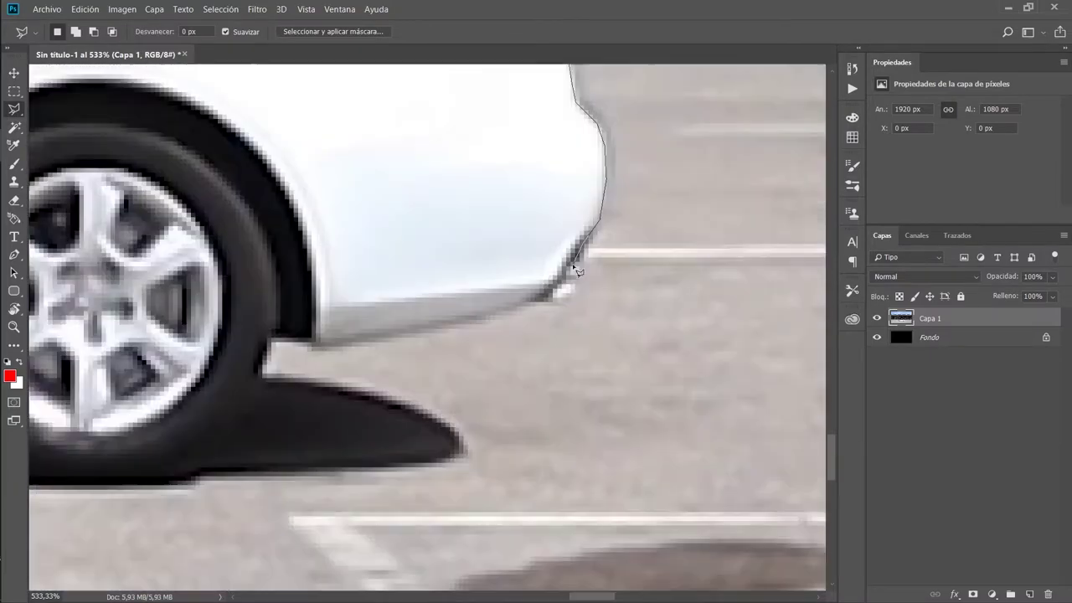
Finish the outline around the wheel arch and rear tyre, close the selection and view at 100%
{"action": "left_click", "coordinate": [385, 355]}
{"action": "left_click", "coordinate": [345, 348]}
{"action": "scroll", "coordinate": [345, 349], "scroll_direction": "left", "scroll_amount": 5}
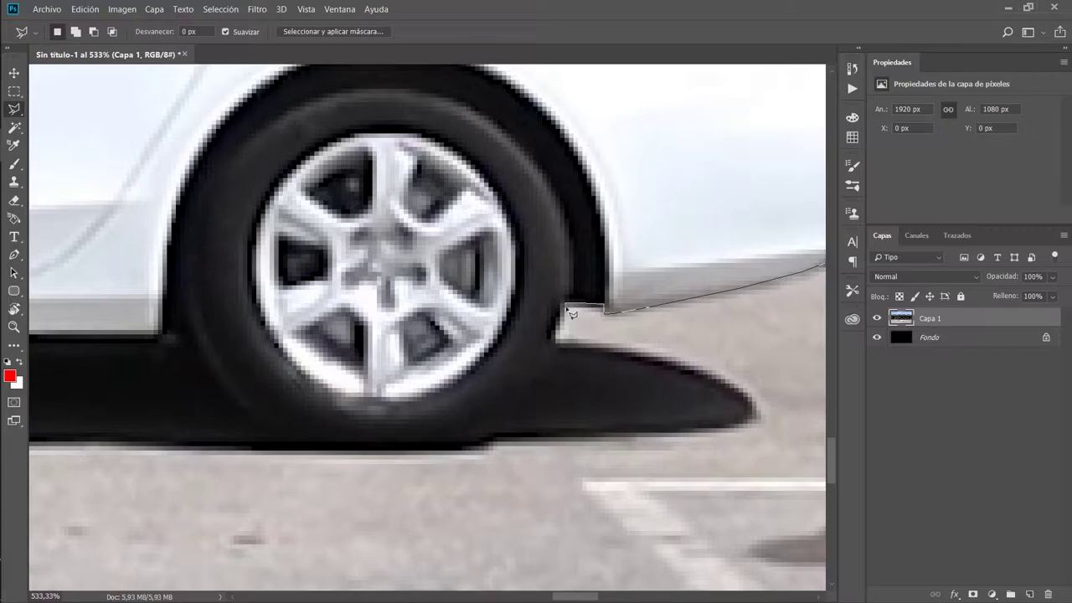
{"action": "left_click_drag", "start_coordinate": [557, 335], "coordinate": [171, 312]}
{"action": "scroll", "coordinate": [176, 310], "scroll_direction": "left", "scroll_amount": 5}
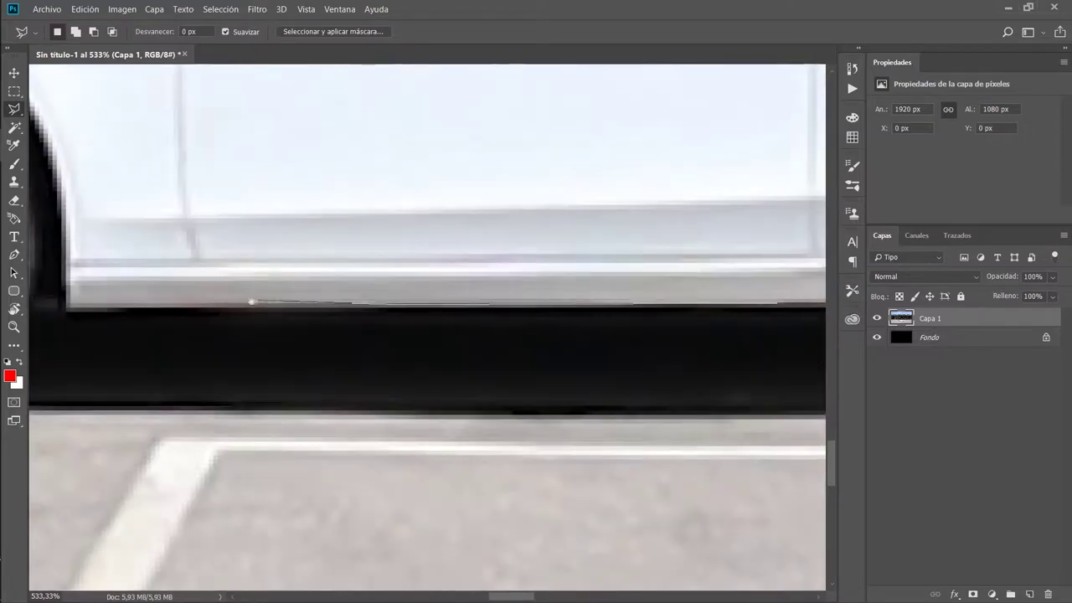
{"action": "scroll", "coordinate": [184, 306], "scroll_direction": "left", "scroll_amount": 3}
{"action": "scroll", "coordinate": [201, 297], "scroll_direction": "left", "scroll_amount": 3}
{"action": "scroll", "coordinate": [213, 287], "scroll_direction": "left", "scroll_amount": 4}
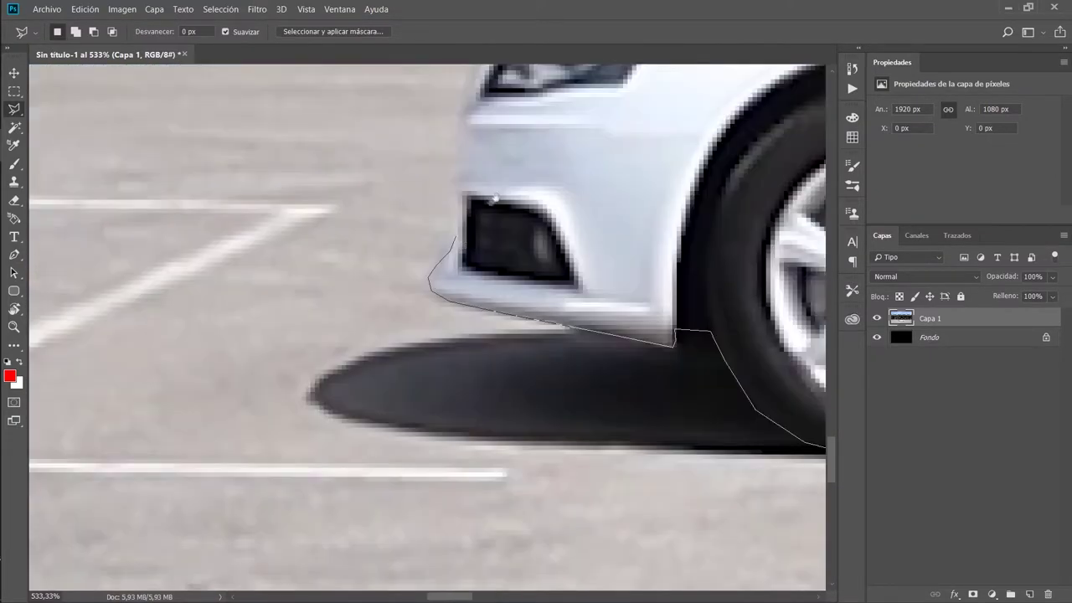
{"action": "key", "text": "Return"}
{"action": "key", "text": "ctrl+1"}
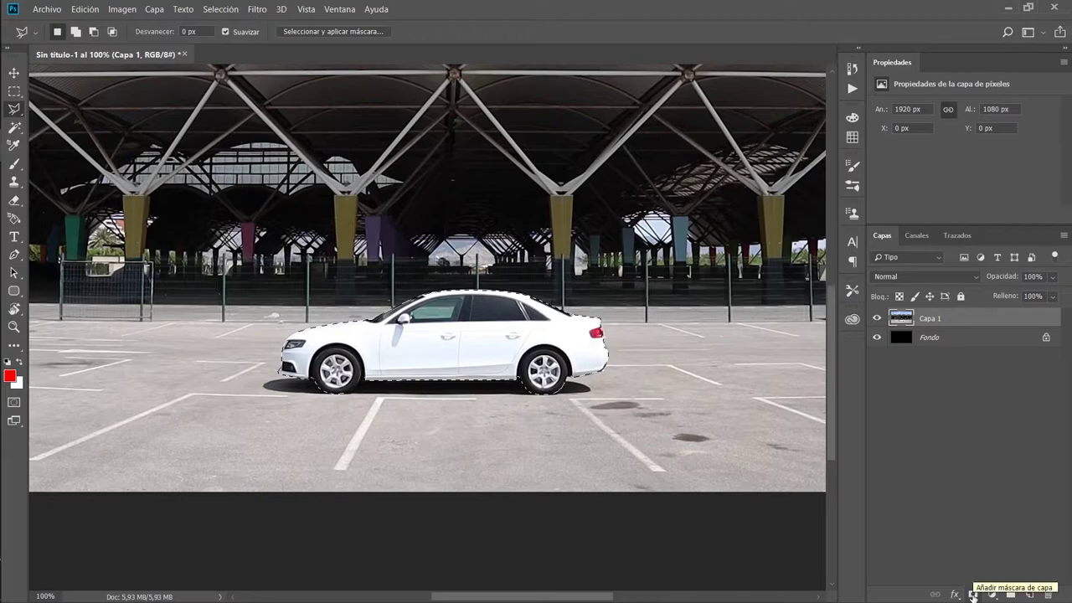
Mask Capa 1 to the car, duplicate it, remove the copy's mask and add an empty Capa 2
{"action": "left_click", "coordinate": [972, 595]}
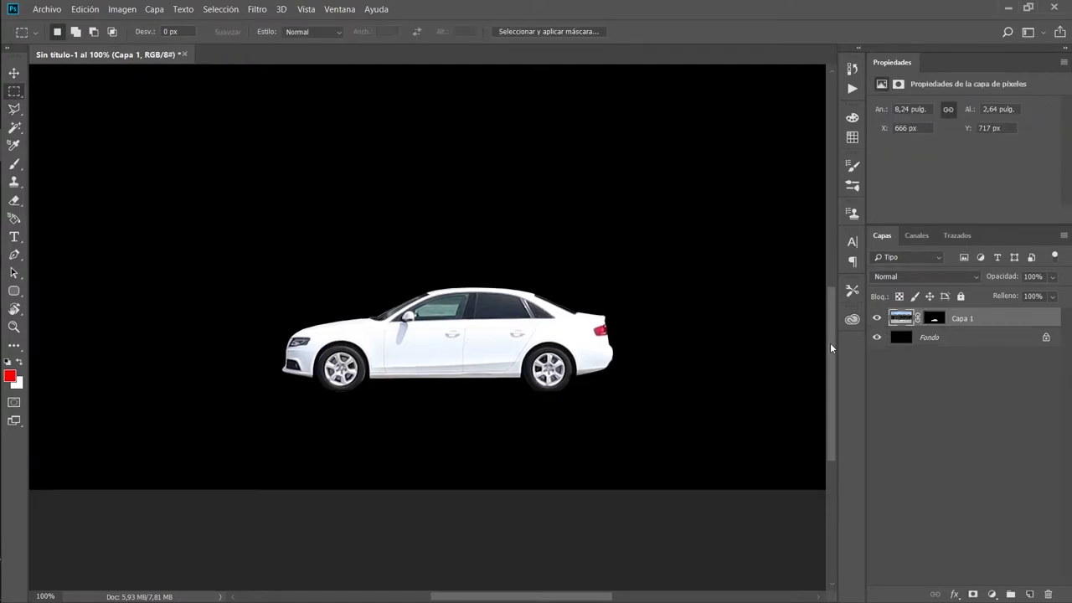
{"action": "key", "text": "ctrl+j"}
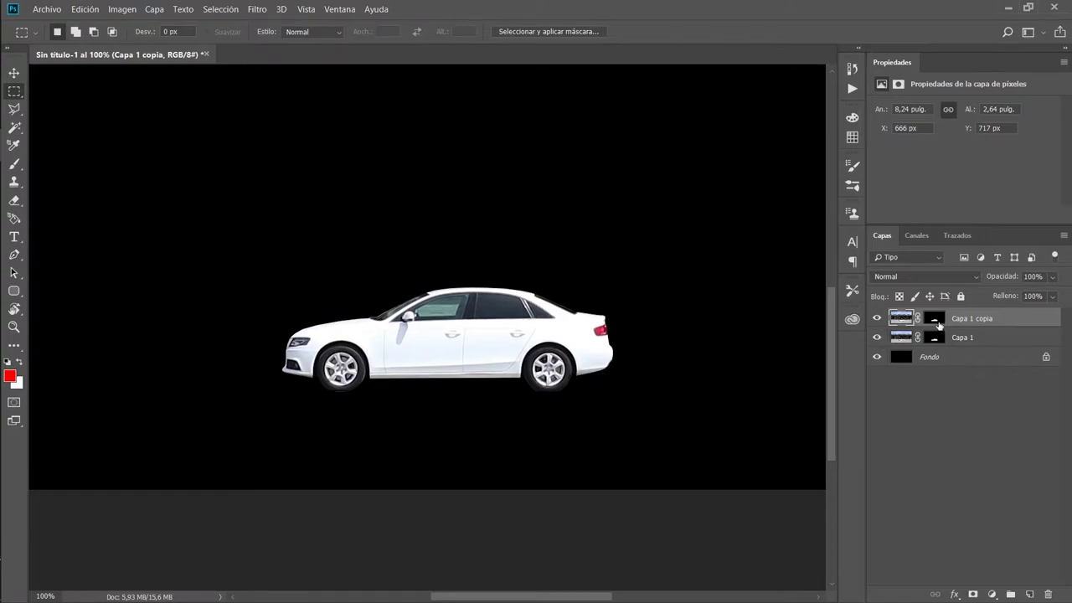
{"action": "left_click", "coordinate": [935, 319]}
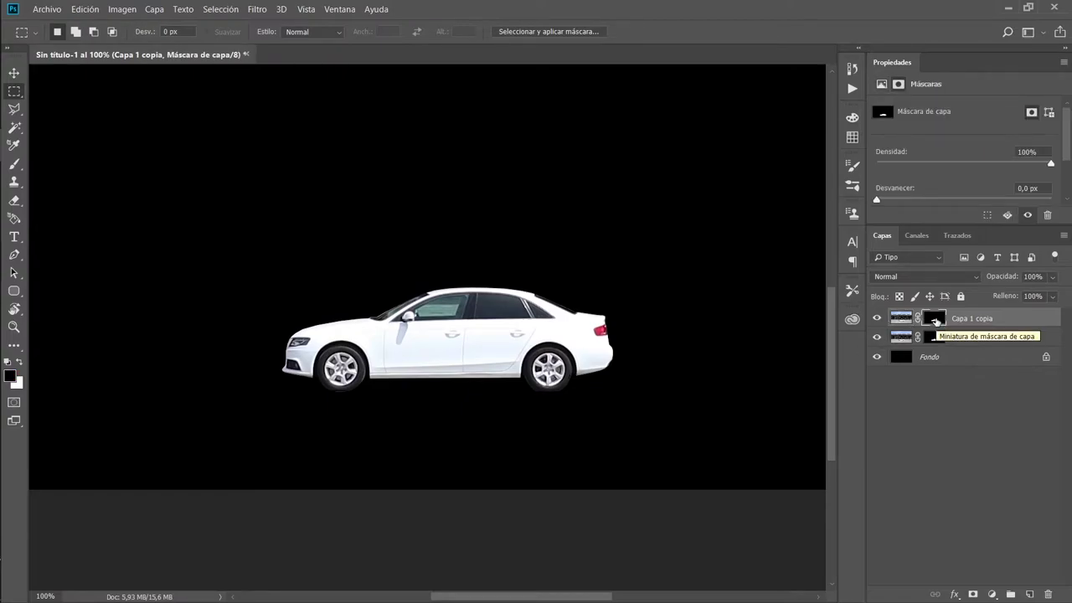
{"action": "right_click", "coordinate": [935, 321]}
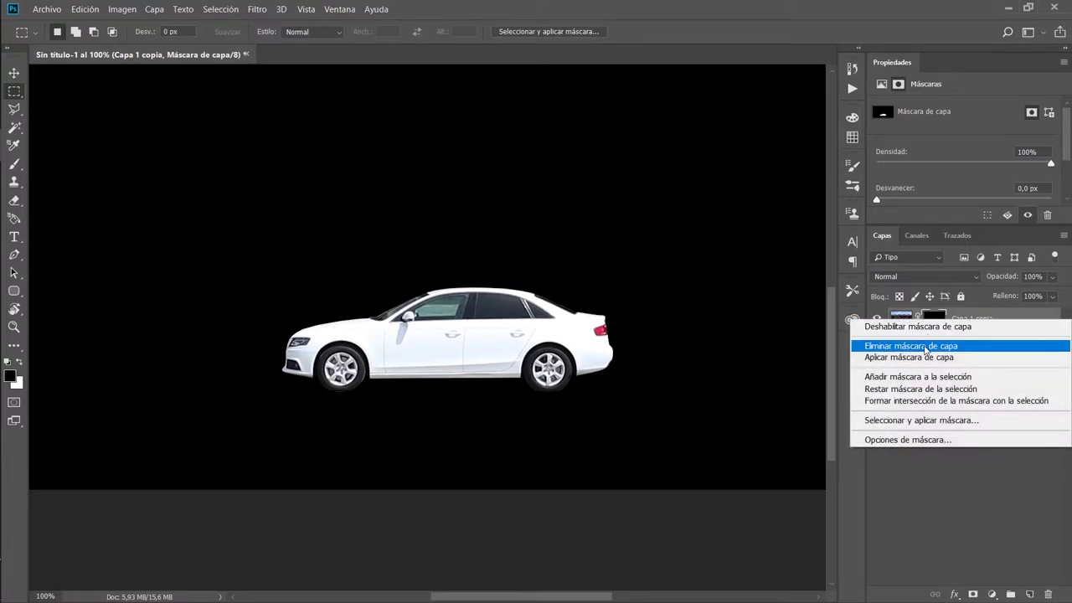
{"action": "left_click", "coordinate": [926, 344]}
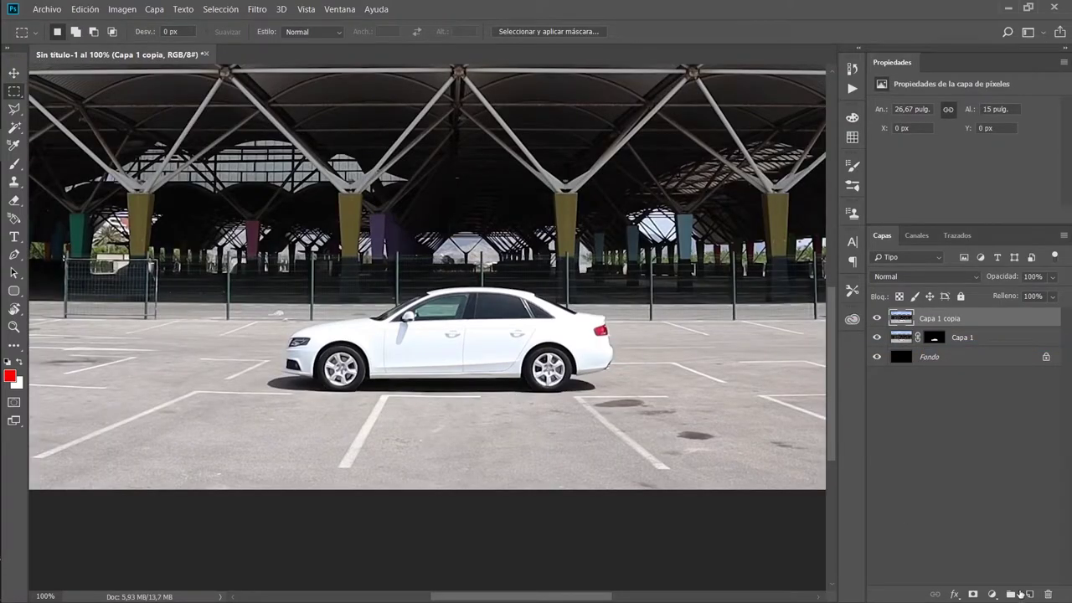
{"action": "left_click", "coordinate": [1030, 595]}
Draw a freehand oval shadow selection under the front of the car
{"action": "key", "text": "z"}
{"action": "left_click", "coordinate": [357, 380]}
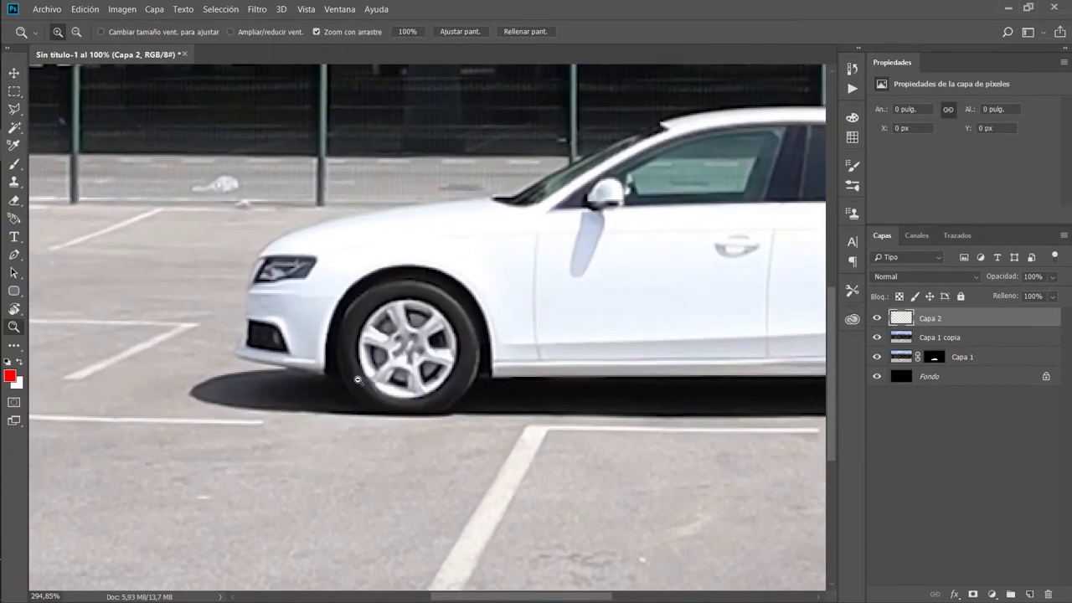
{"action": "key", "text": "l"}
{"action": "mouse_move", "coordinate": [160, 380]}
{"action": "left_mouse_down"}
{"action": "mouse_move", "coordinate": [105, 385]}
{"action": "mouse_move", "coordinate": [510, 369]}
{"action": "mouse_move", "coordinate": [160, 381]}
{"action": "left_mouse_up"}
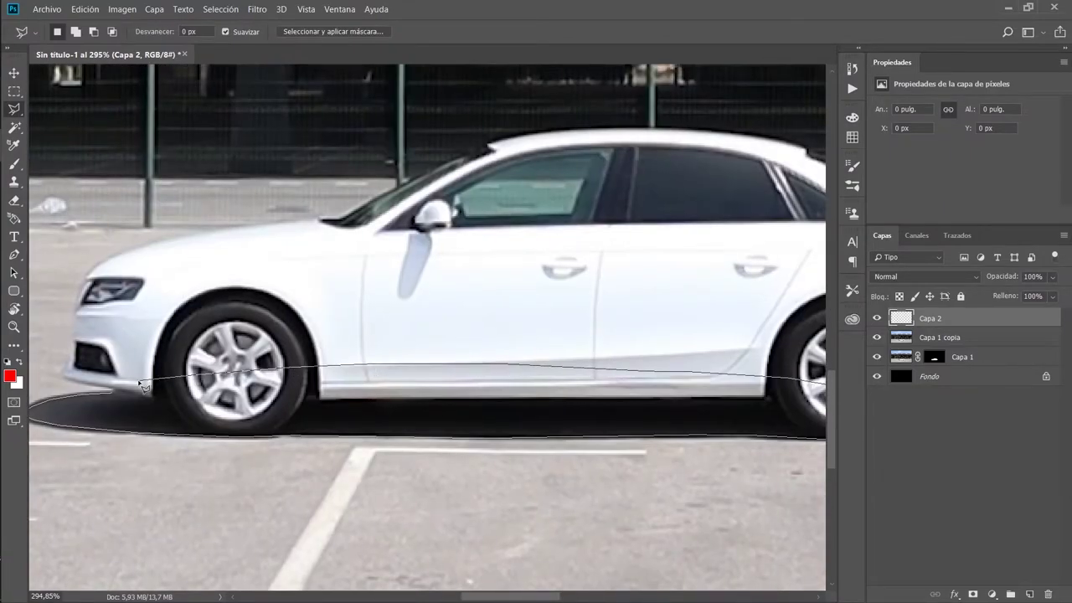
{"action": "key", "text": "ctrl+minus"}
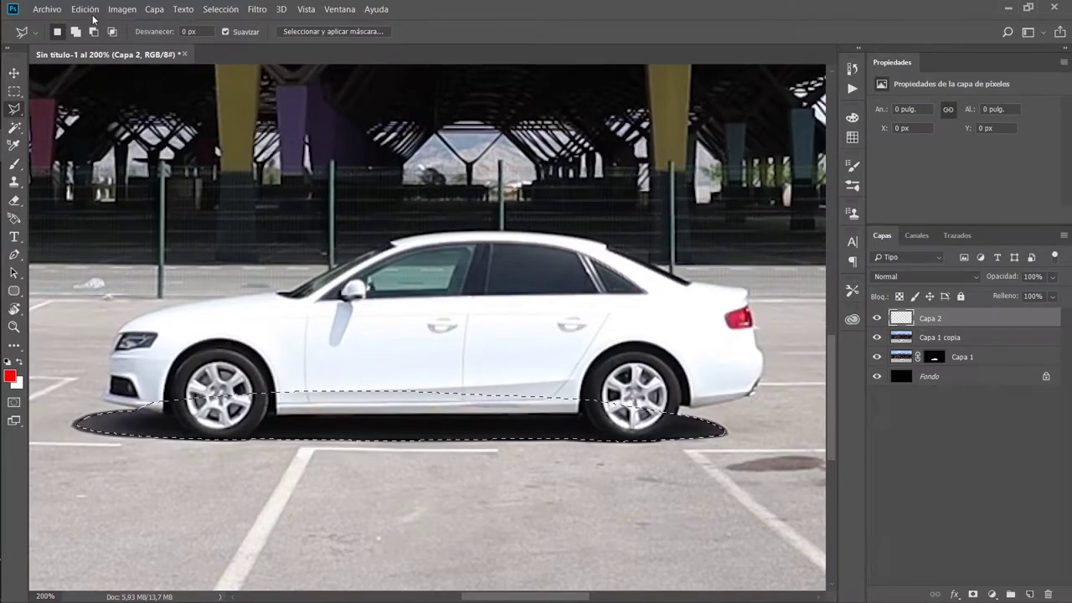
Fill the oval with black on Capa 2, move Capa 2 below Capa 1 and deselect
{"action": "left_click", "coordinate": [92, 14]}
{"action": "left_click", "coordinate": [118, 215]}
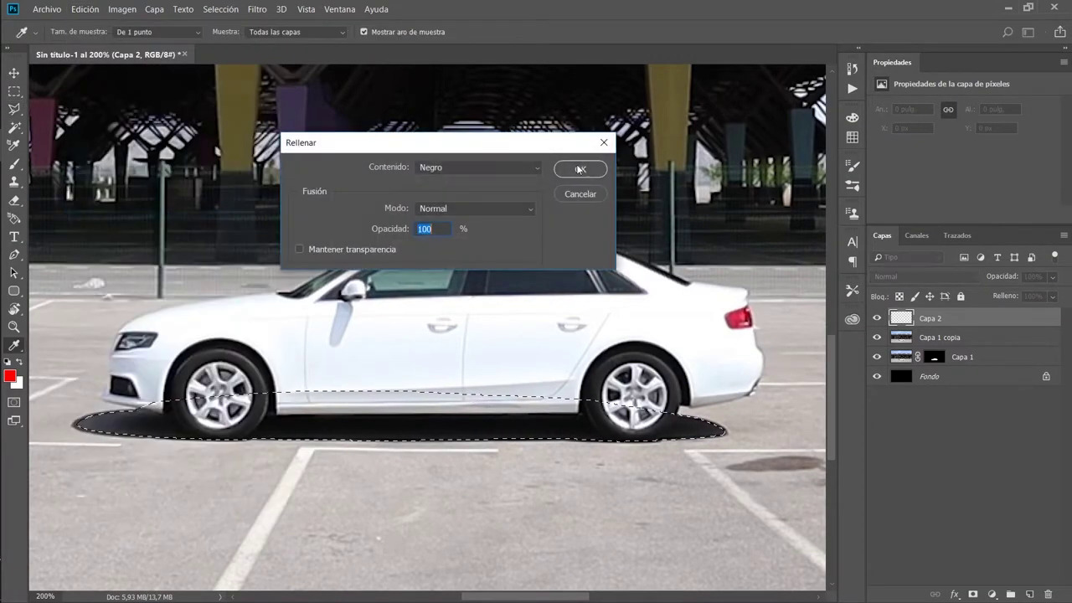
{"action": "left_click", "coordinate": [581, 170]}
{"action": "left_click_drag", "start_coordinate": [944, 321], "coordinate": [942, 366]}
{"action": "key", "text": "ctrl+d"}
{"action": "key", "text": "m"}
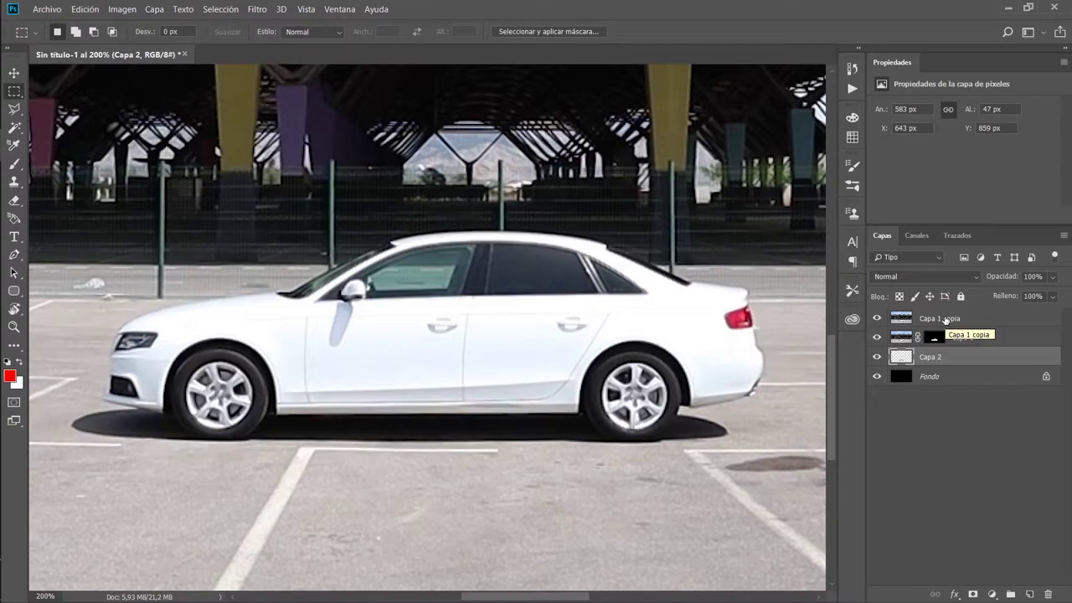
Delete the Capa 1 copia layer, hide the black Fondo and select the Capa 2 shadow
{"action": "left_click", "coordinate": [946, 320]}
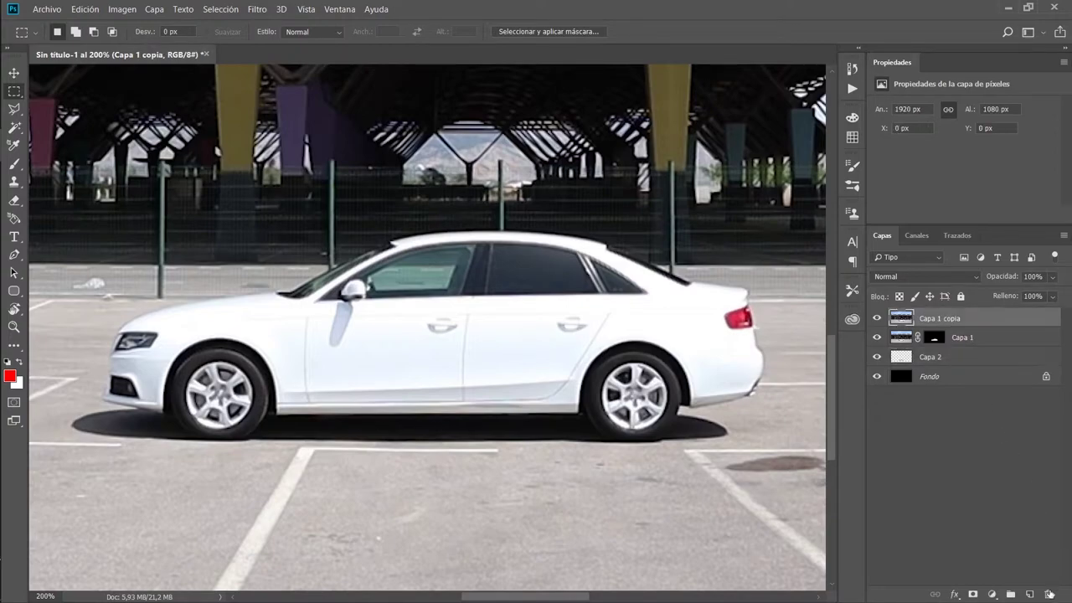
{"action": "left_click", "coordinate": [1050, 593]}
{"action": "left_click", "coordinate": [876, 358]}
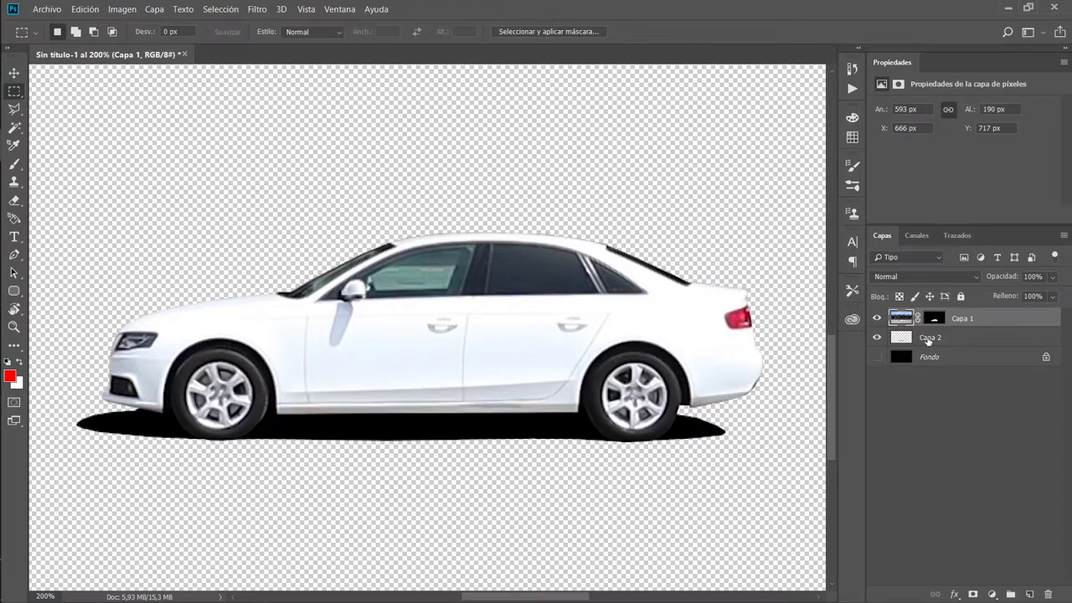
{"action": "left_click", "coordinate": [939, 338]}
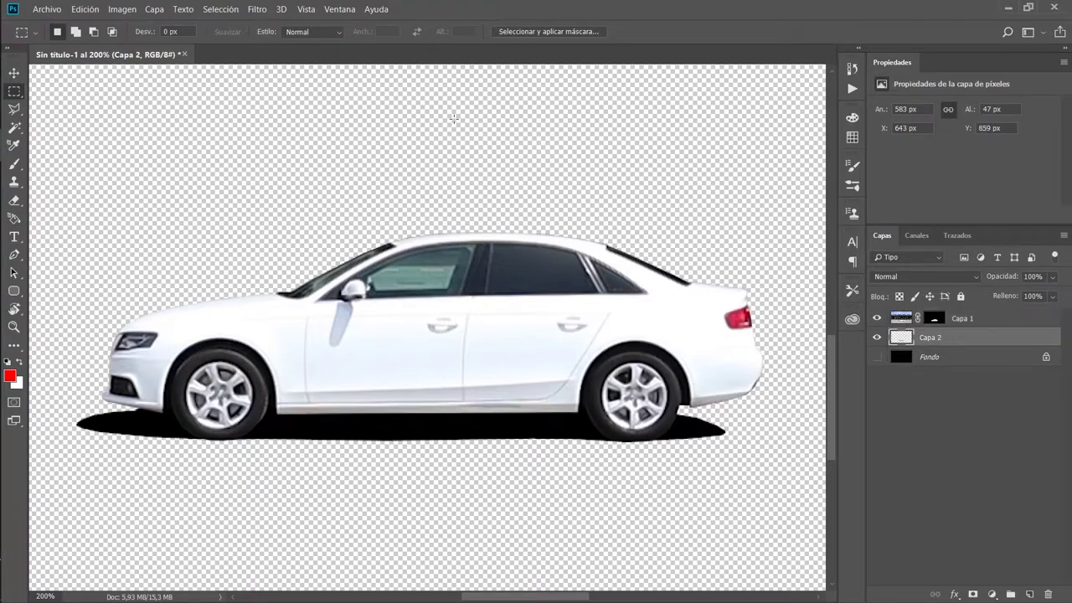
Apply a Gaussian blur with a 2-pixel radius to the shadow
{"action": "left_click", "coordinate": [262, 13]}
{"action": "mouse_move", "coordinate": [391, 159]}
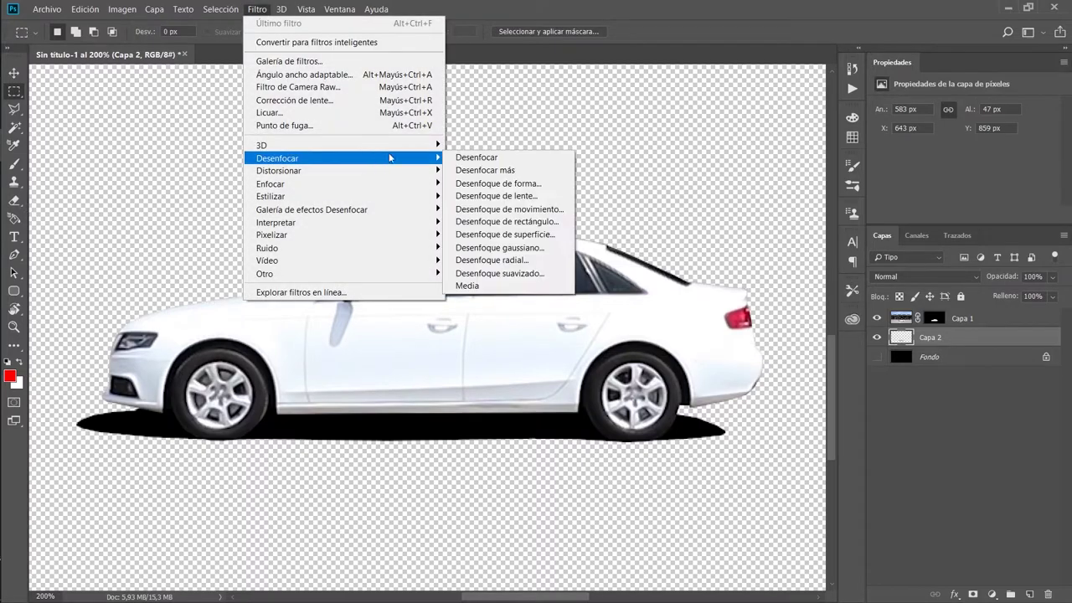
{"action": "left_click", "coordinate": [507, 248]}
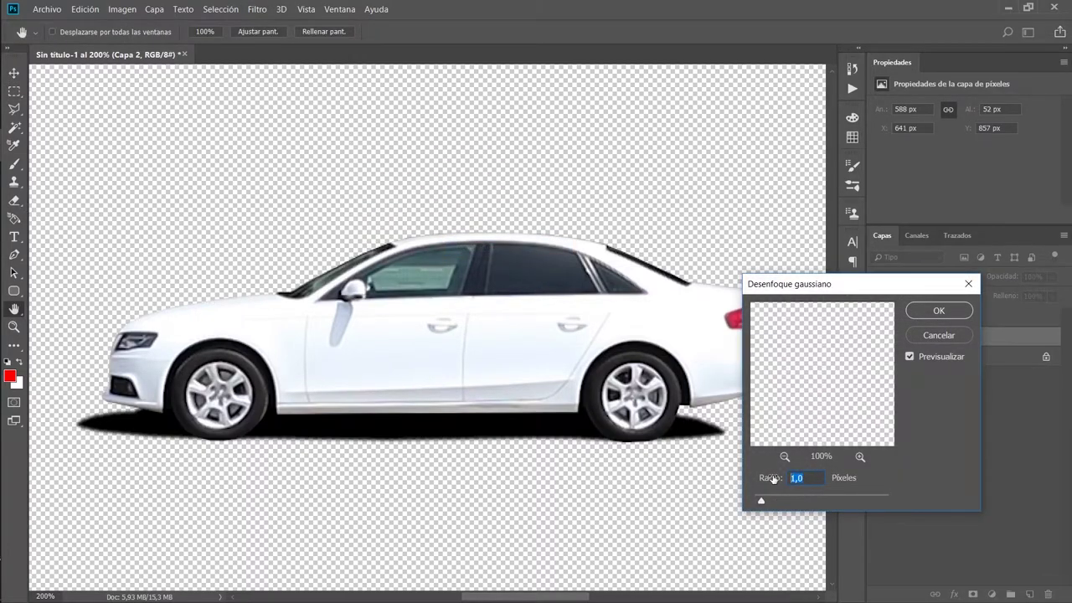
{"action": "type", "text": "2"}
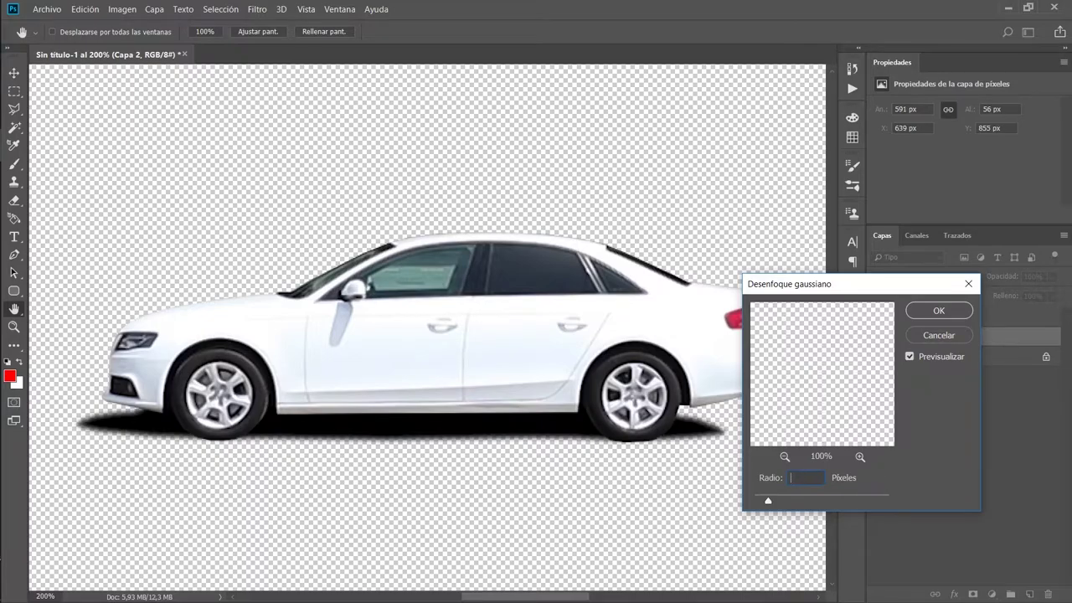
{"action": "key", "text": "Return"}
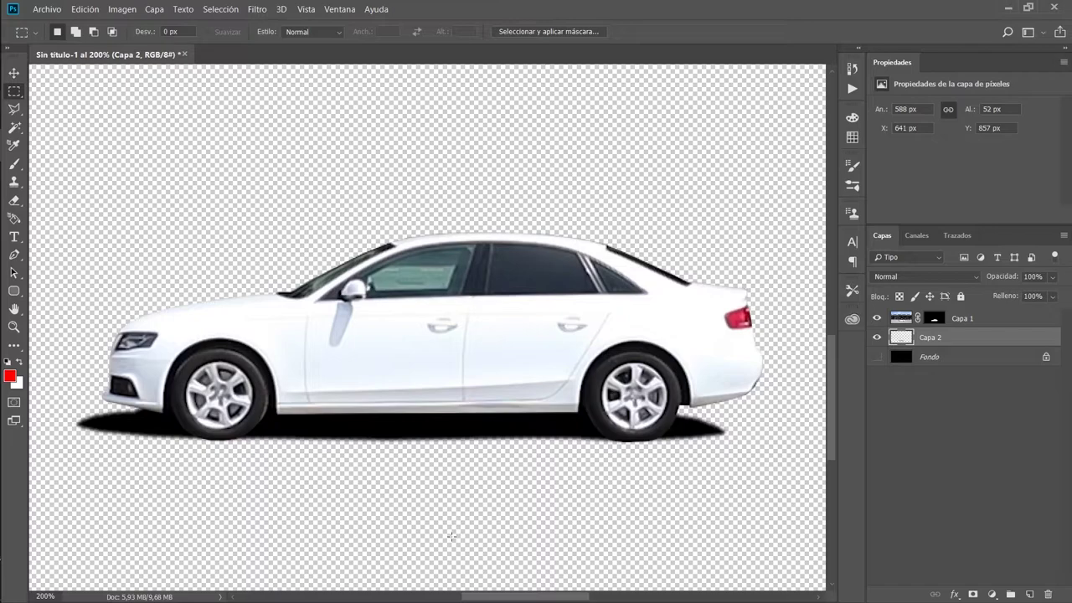
Nudge the shadow down, set its opacity to 95% and delete the black Fondo layer
{"action": "key", "text": "ctrl+Down"}
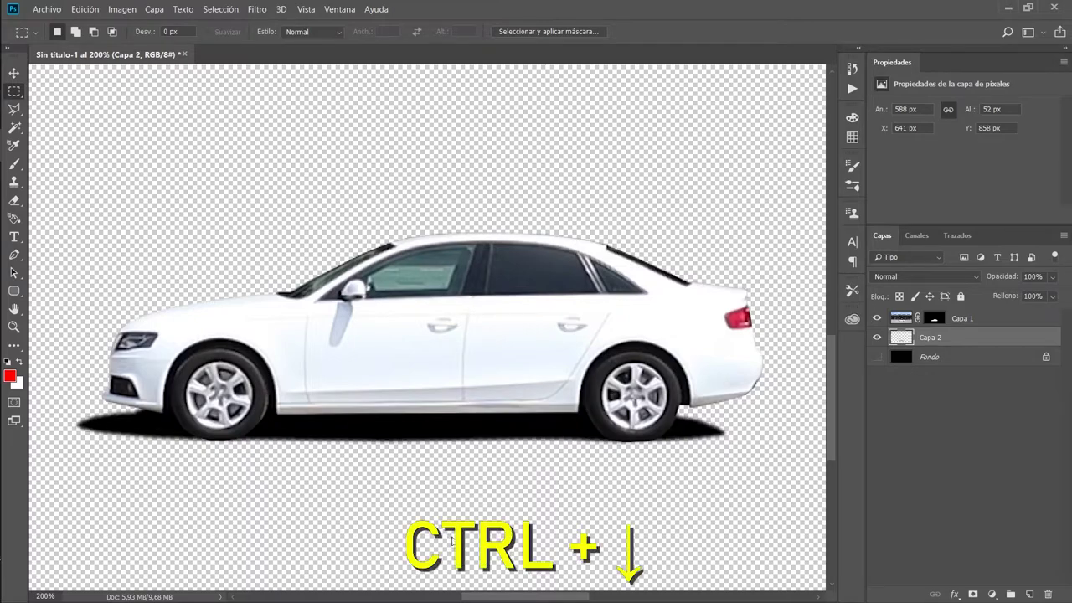
{"action": "key", "text": "ctrl+Down"}
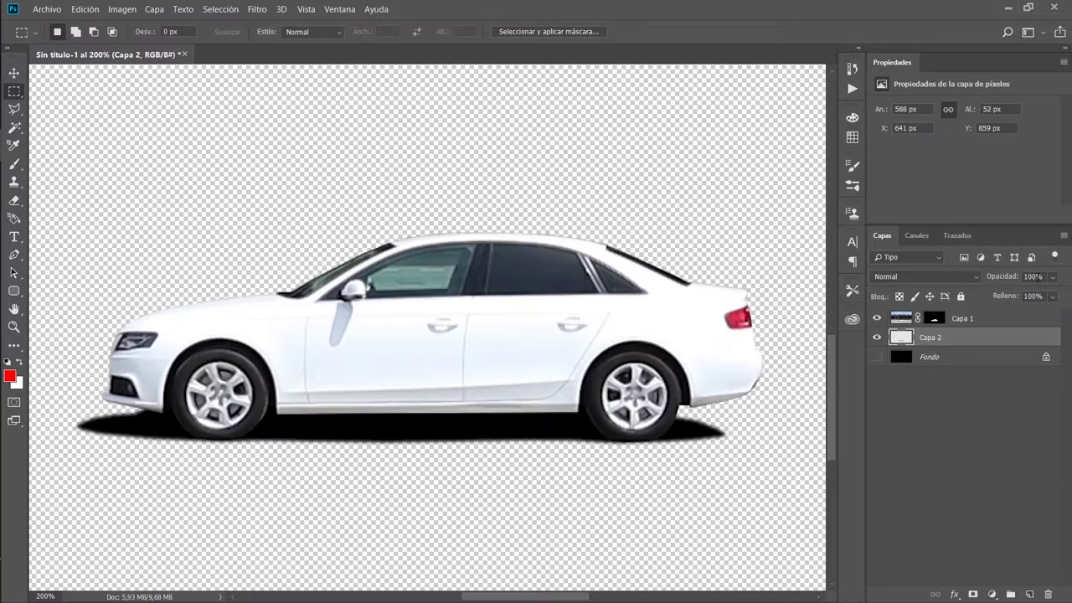
{"action": "type", "text": "1"}
{"action": "type", "text": "95"}
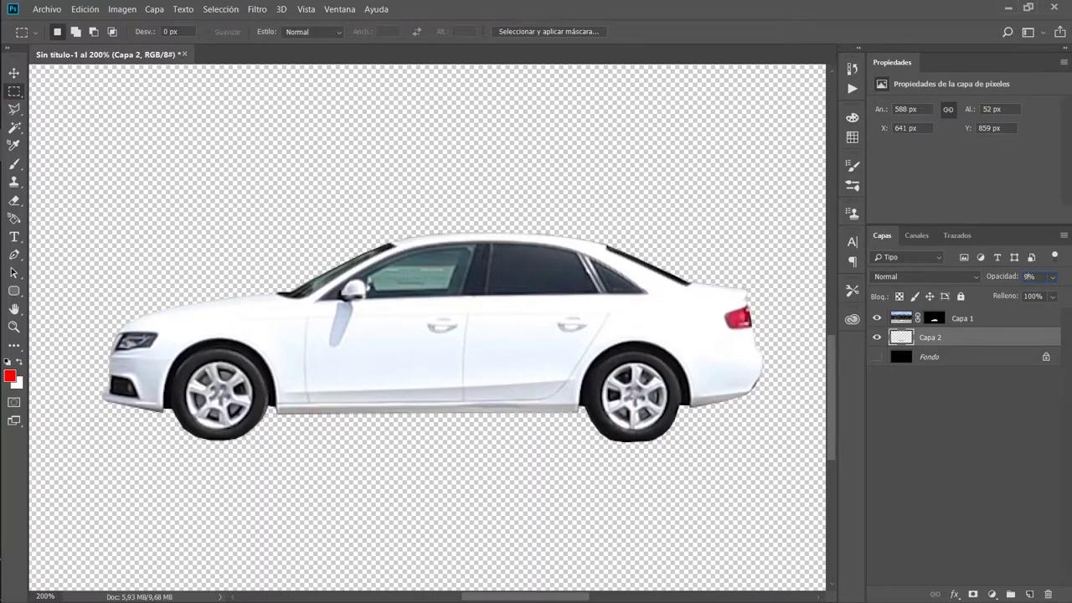
{"action": "key", "text": "Return"}
{"action": "key", "text": "alt+bracketleft"}
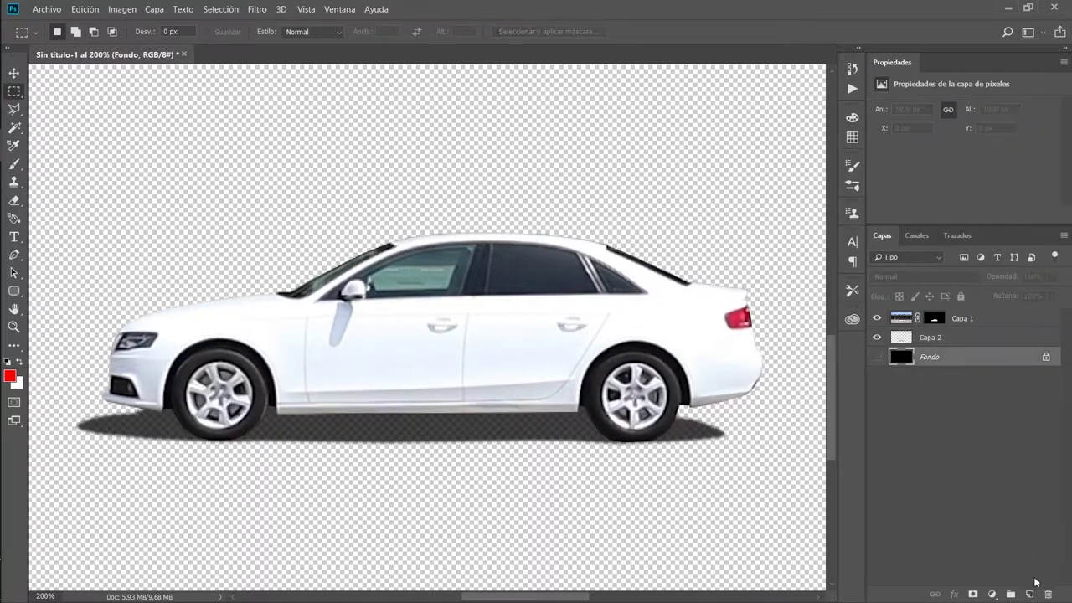
{"action": "left_click", "coordinate": [1049, 595]}
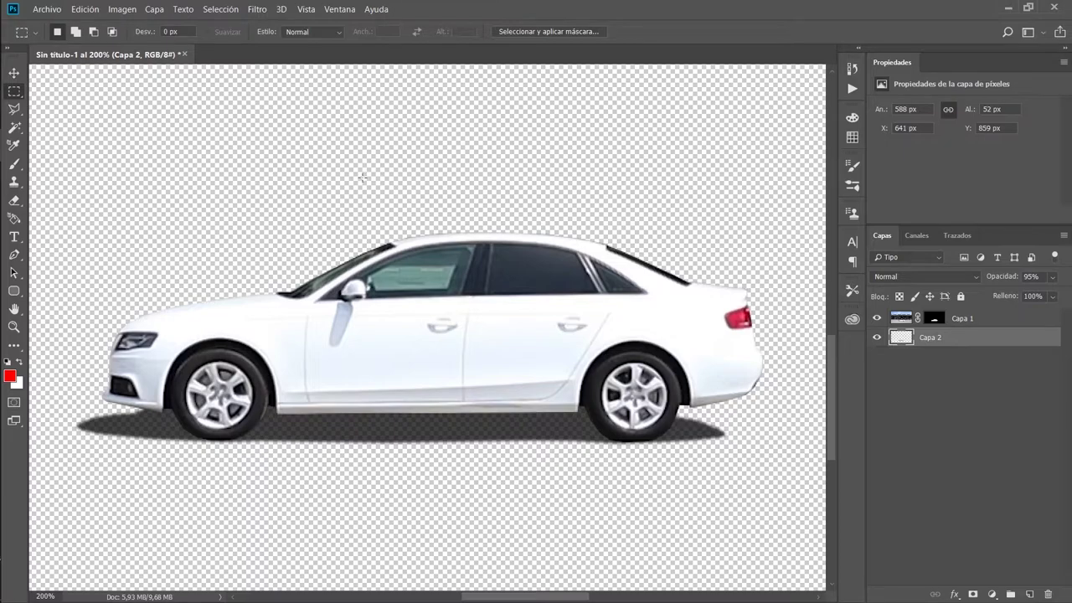
Crop the canvas to a rectangular selection enclosing the car and its shadow
{"action": "left_click_drag", "start_coordinate": [58, 175], "coordinate": [208, 216]}
{"action": "left_click_drag", "start_coordinate": [555, 353], "coordinate": [784, 459]}
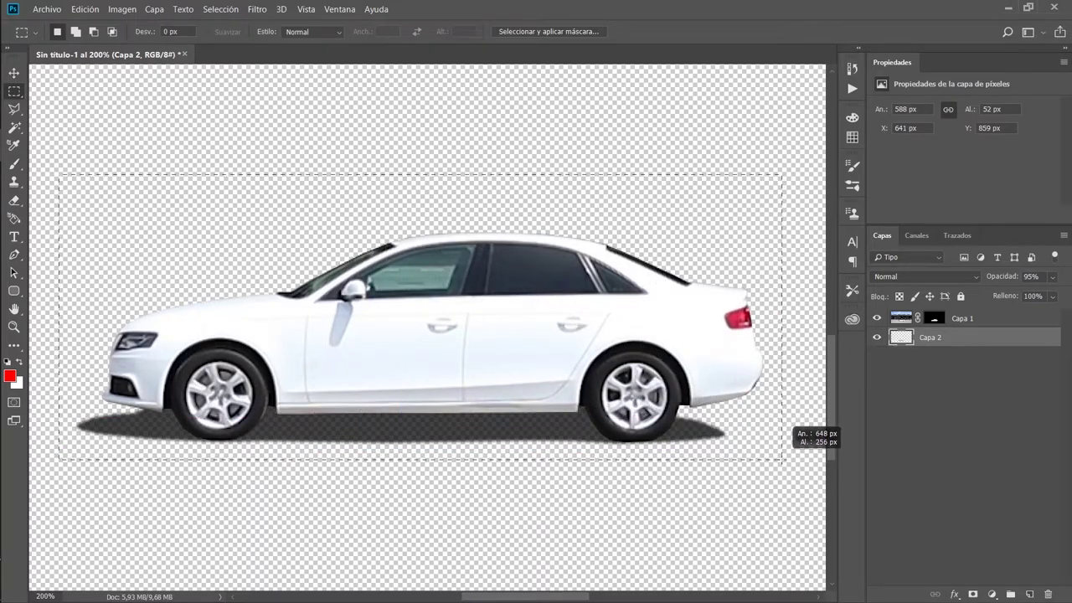
{"action": "left_click", "coordinate": [122, 9]}
{"action": "left_click", "coordinate": [148, 145]}
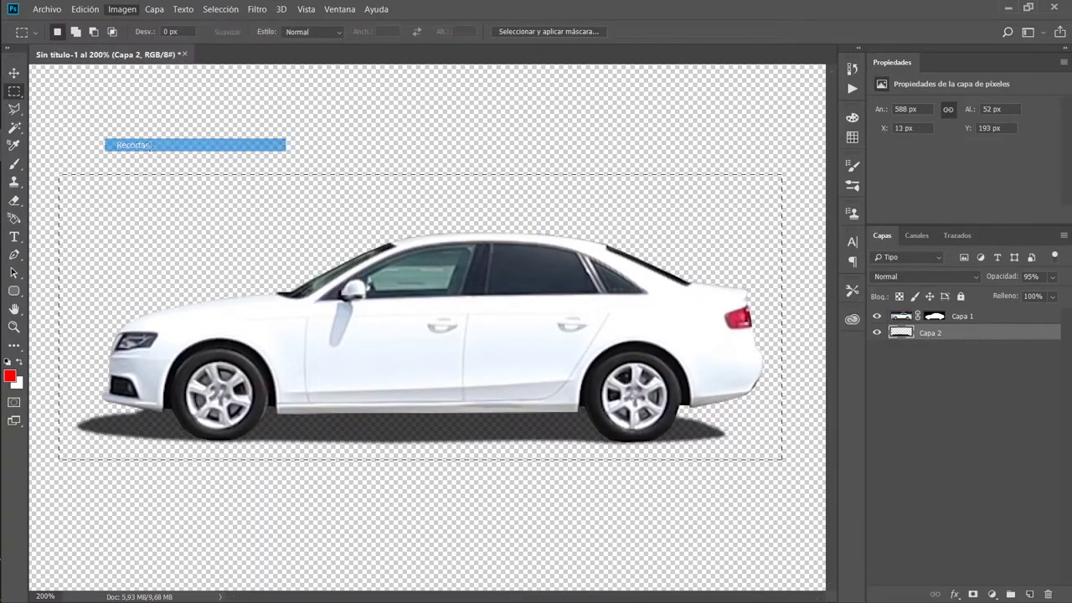
Save the image as the PNG COCHE, accepting the default PNG options
{"action": "left_click", "coordinate": [49, 9]}
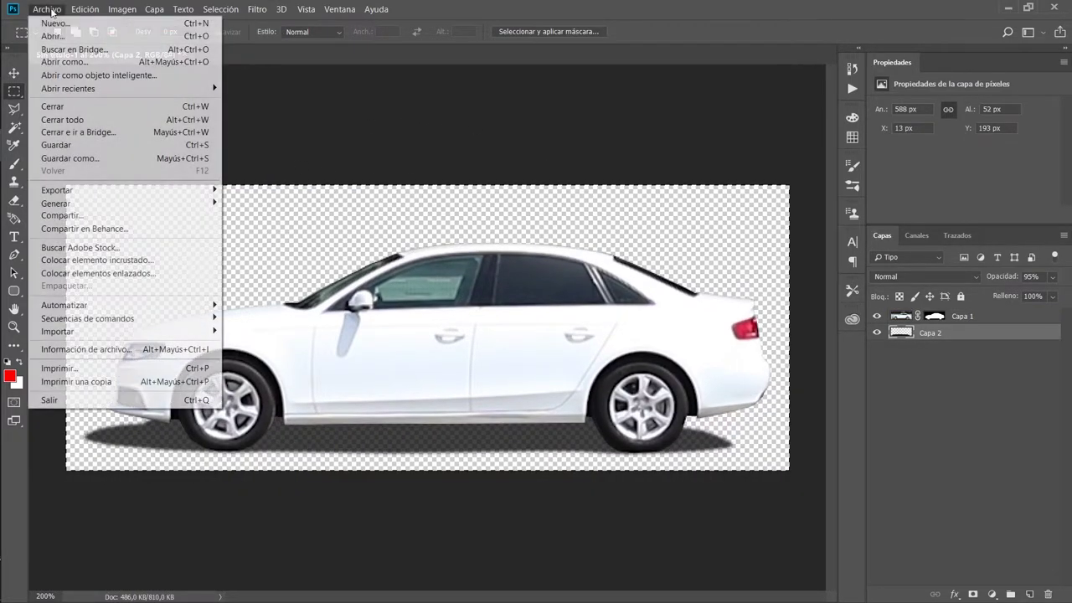
{"action": "left_click", "coordinate": [83, 159]}
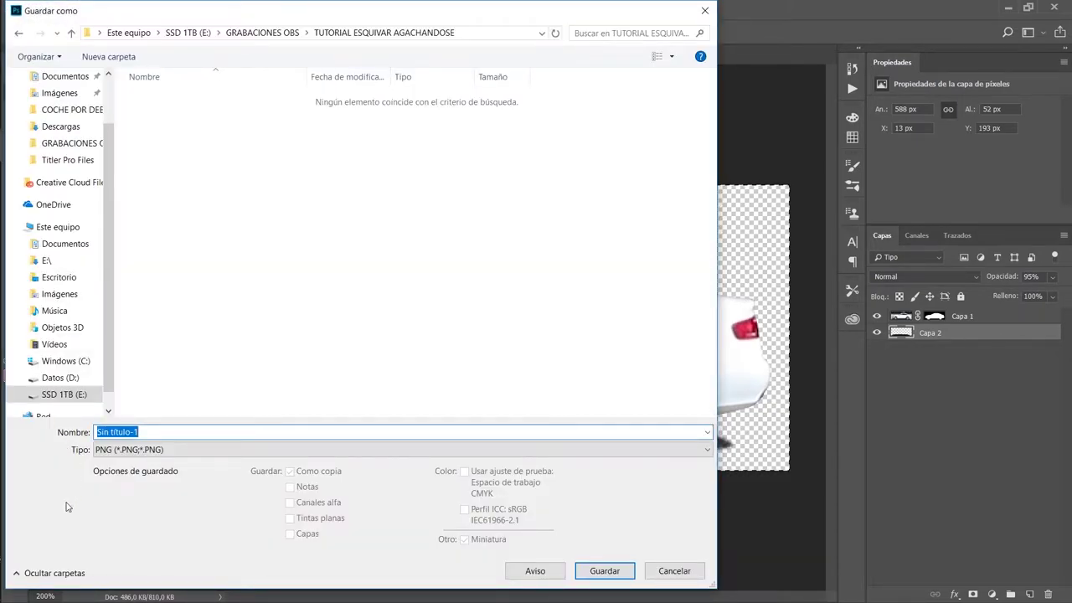
{"action": "type", "text": "COCHE"}
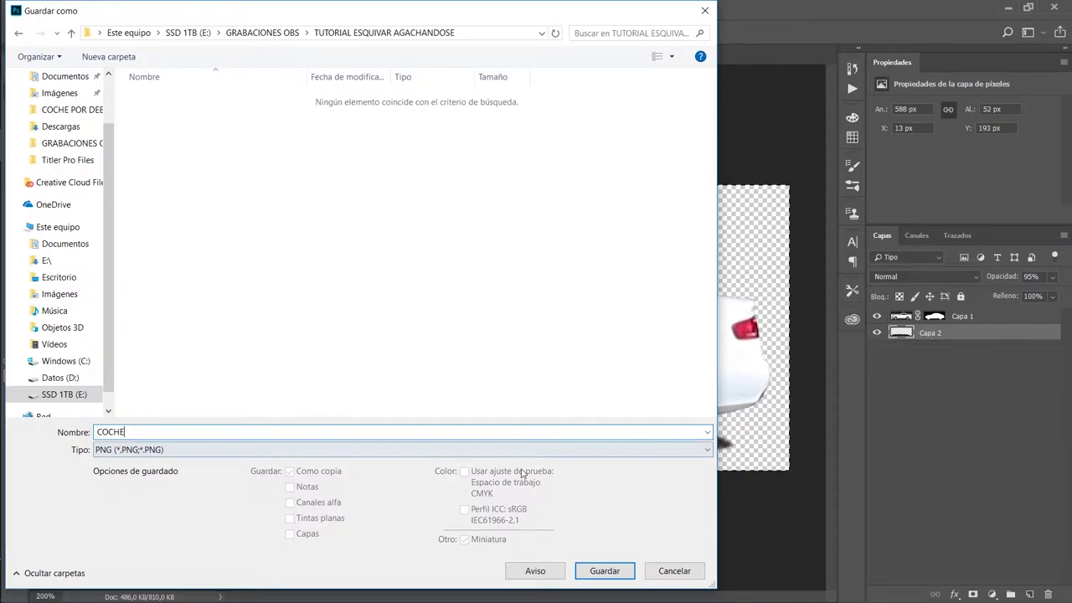
{"action": "left_click", "coordinate": [608, 570]}
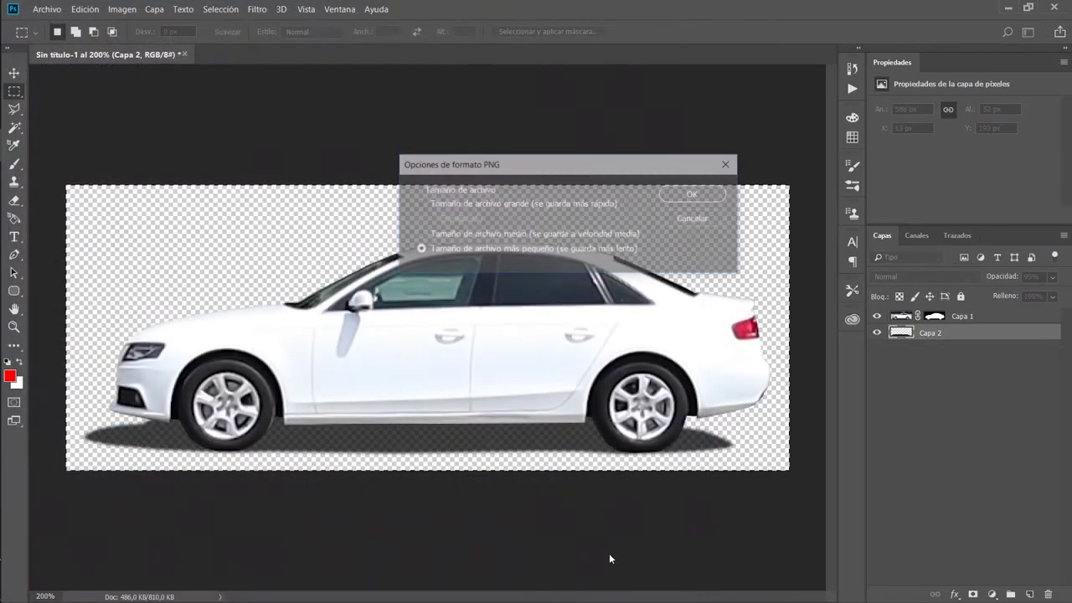
{"action": "left_click", "coordinate": [695, 195]}
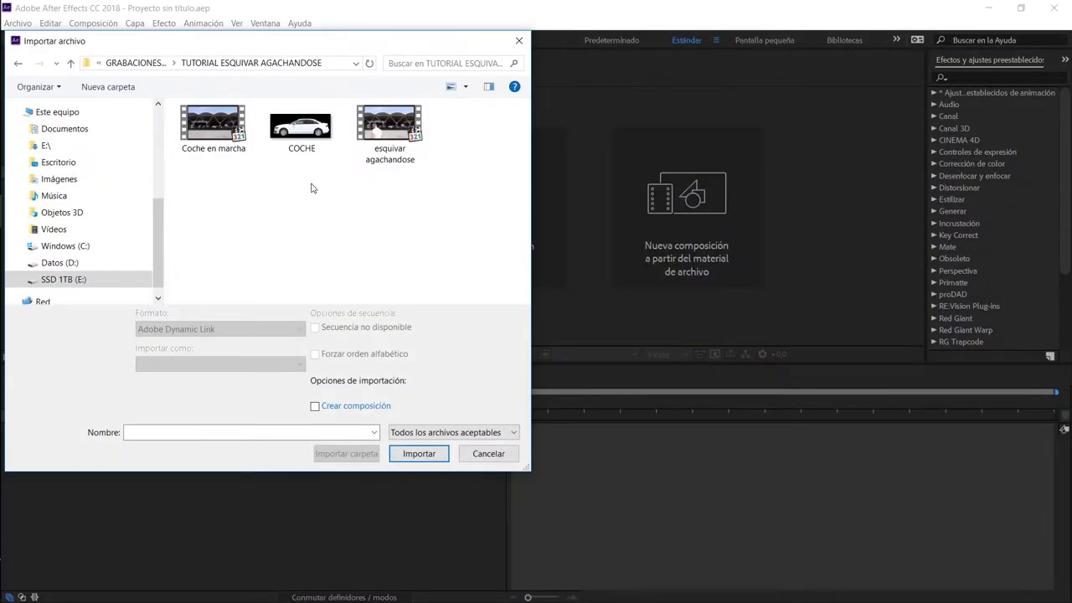
Import COCHE and the esquivar agachandose video together from the Import File dialog
{"action": "left_click", "coordinate": [315, 127]}
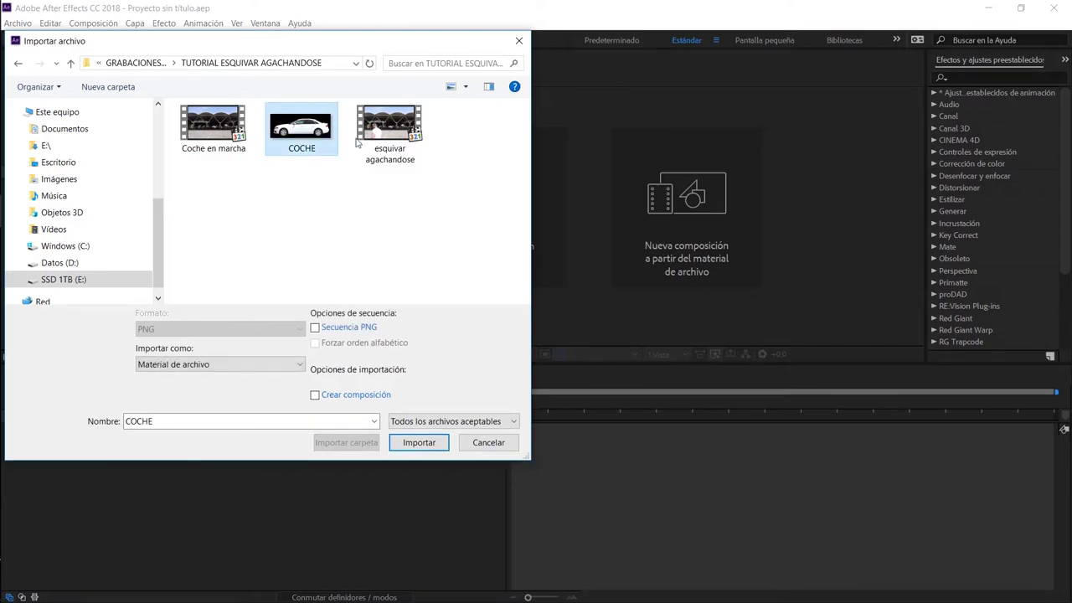
{"action": "left_click", "coordinate": [399, 127], "text": "ctrl"}
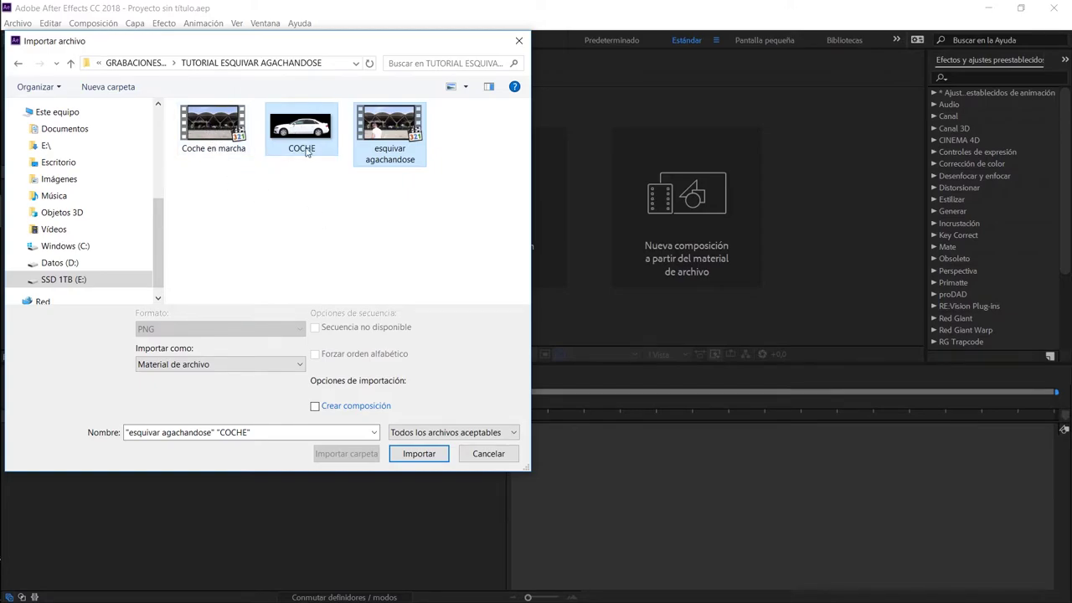
{"action": "left_click", "coordinate": [421, 454]}
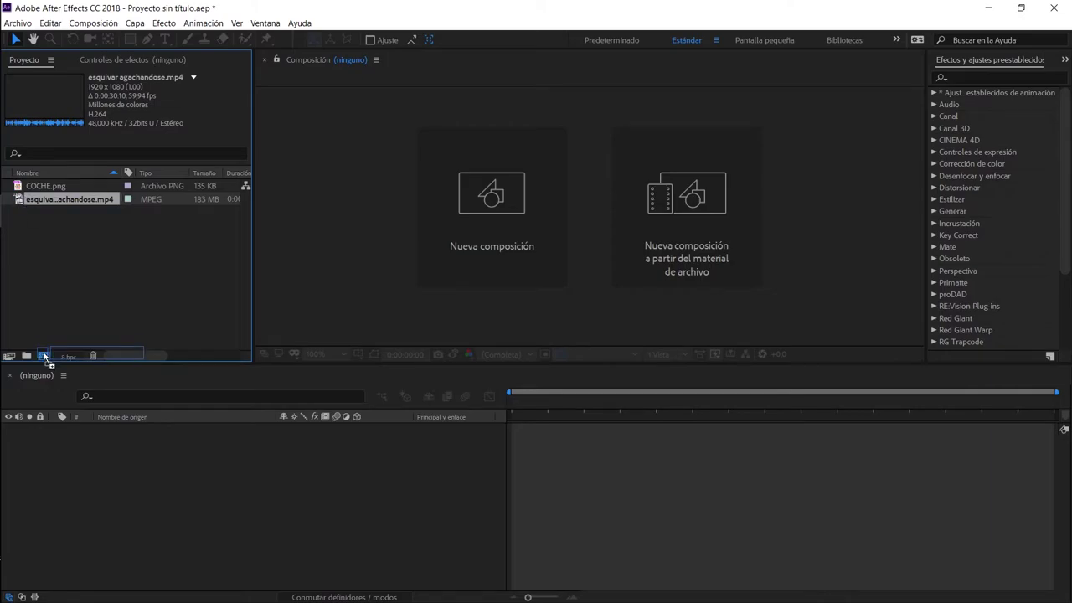
Create a composition from the esquivar agachandose MP4 and layer COCHE.png above the video
{"action": "left_click_drag", "start_coordinate": [20, 203], "coordinate": [44, 356]}
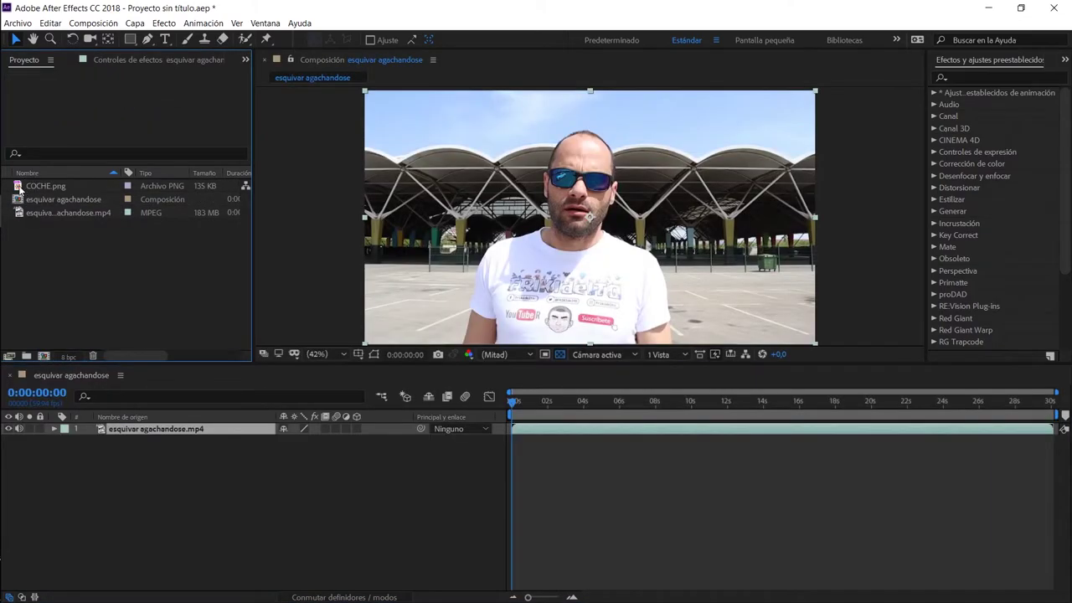
{"action": "left_click_drag", "start_coordinate": [20, 190], "coordinate": [109, 427]}
{"action": "left_click_drag", "start_coordinate": [553, 403], "coordinate": [853, 423]}
Place COCHE.png at position 1024, 783 and start its layer at about 0:00:18:59
{"action": "scroll", "coordinate": [602, 248], "scroll_direction": "up", "scroll_amount": 3}
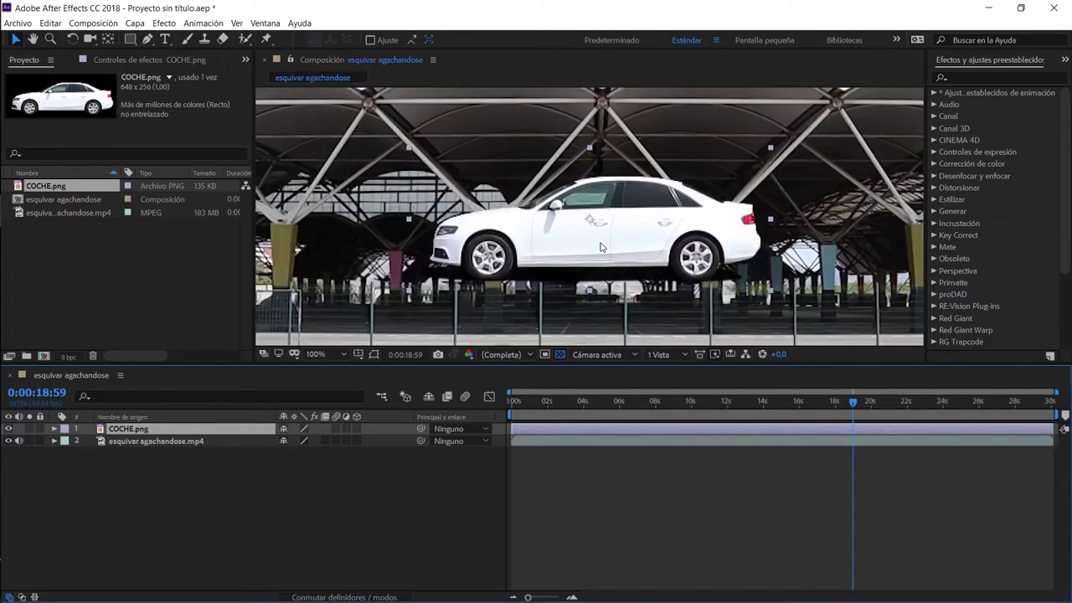
{"action": "scroll", "coordinate": [599, 248], "scroll_direction": "up", "scroll_amount": 1}
{"action": "key", "text": "slash"}
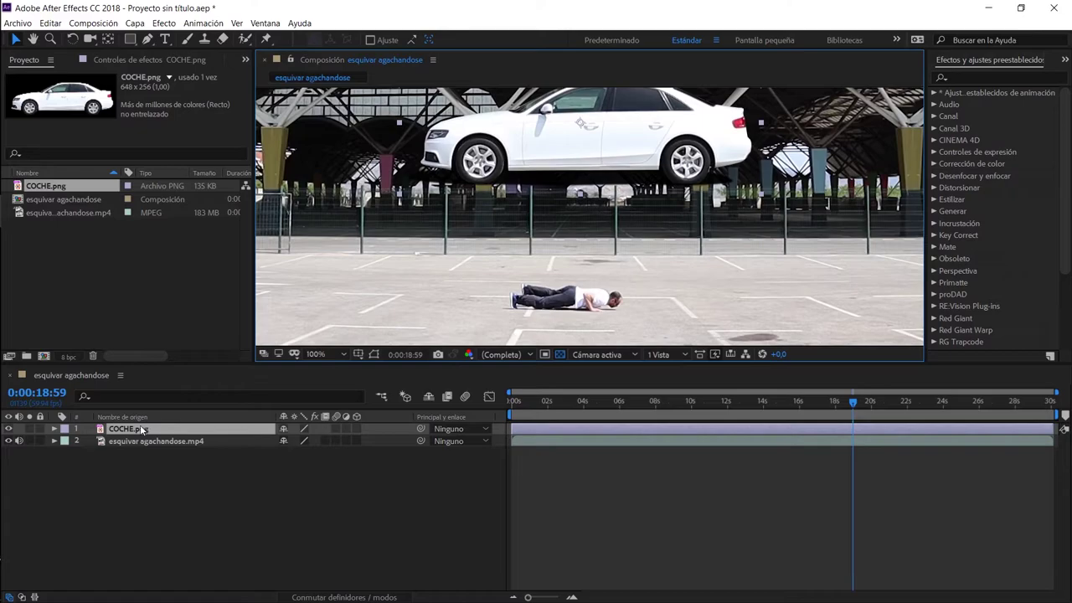
{"action": "key", "text": "p"}
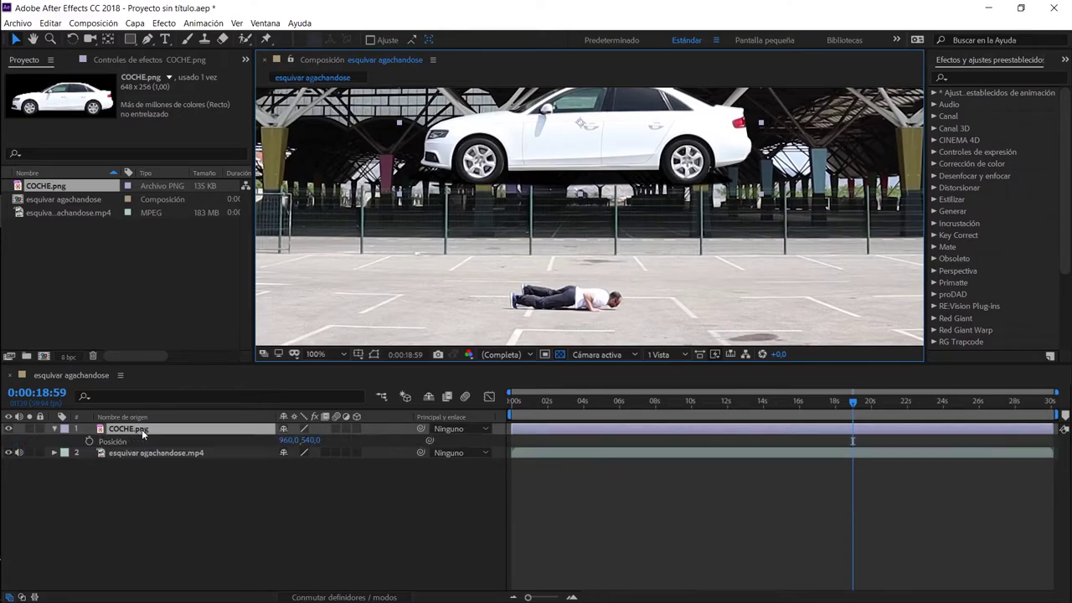
{"action": "mouse_move", "coordinate": [312, 440]}
{"action": "left_mouse_down"}
{"action": "mouse_move", "coordinate": [373, 445]}
{"action": "mouse_move", "coordinate": [297, 440]}
{"action": "mouse_move", "coordinate": [321, 448]}
{"action": "left_mouse_up"}
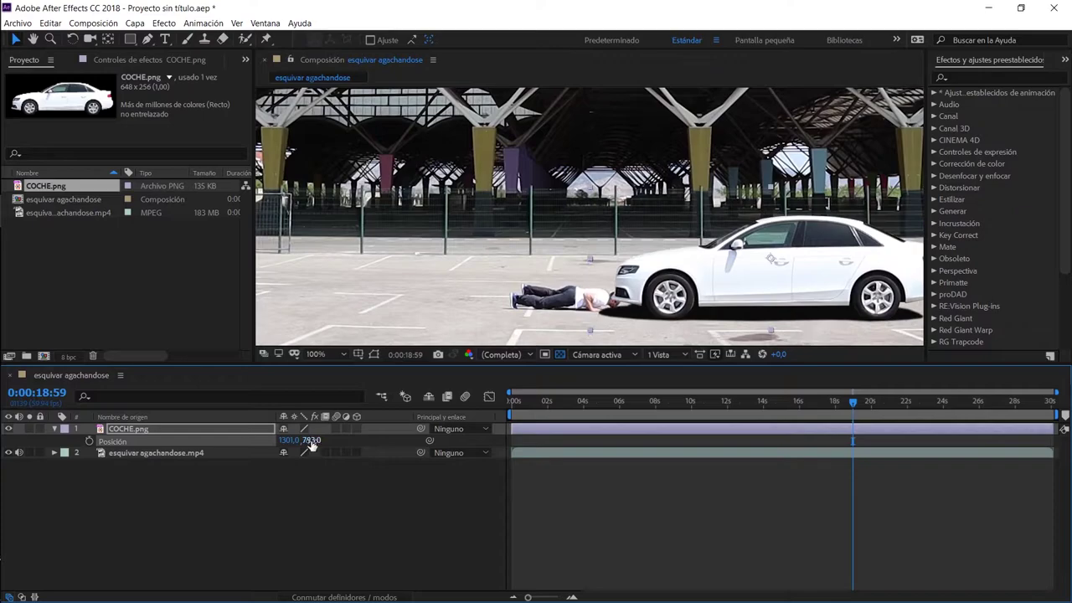
{"action": "mouse_move", "coordinate": [321, 448]}
{"action": "left_mouse_down"}
{"action": "mouse_move", "coordinate": [536, 460]}
{"action": "mouse_move", "coordinate": [3, 572]}
{"action": "left_mouse_up"}
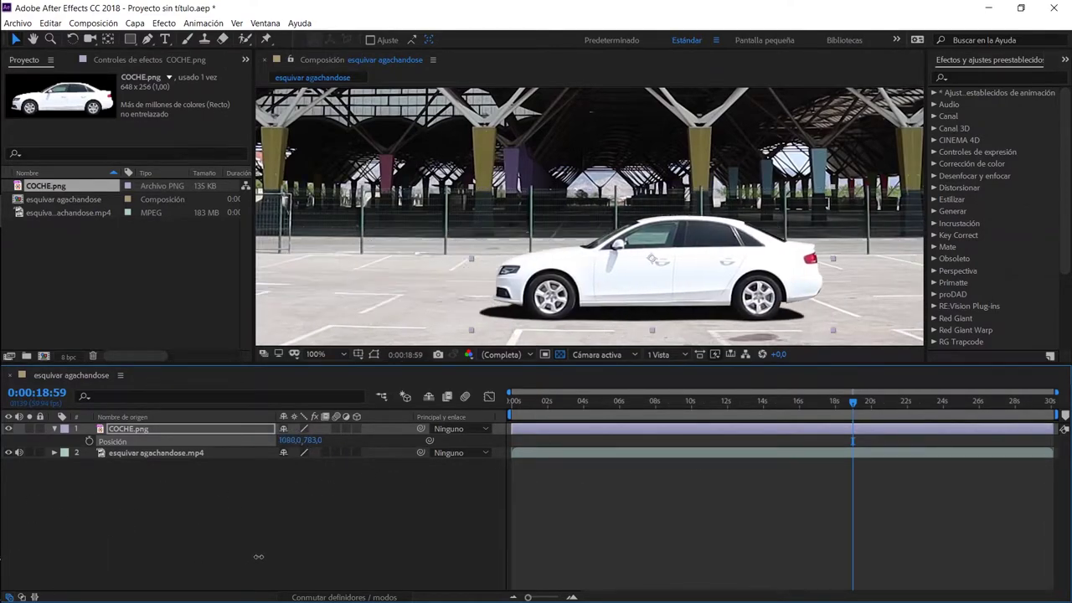
{"action": "left_click_drag", "start_coordinate": [3, 572], "coordinate": [580, 214]}
{"action": "scroll", "coordinate": [580, 214], "scroll_direction": "down", "scroll_amount": 2}
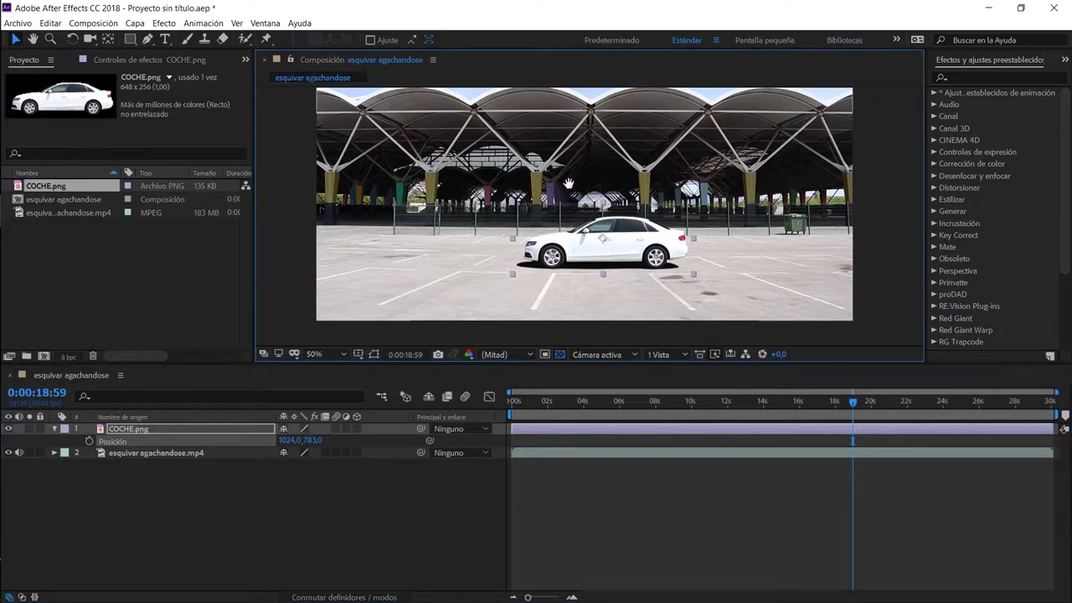
{"action": "left_click_drag", "start_coordinate": [512, 428], "coordinate": [847, 433]}
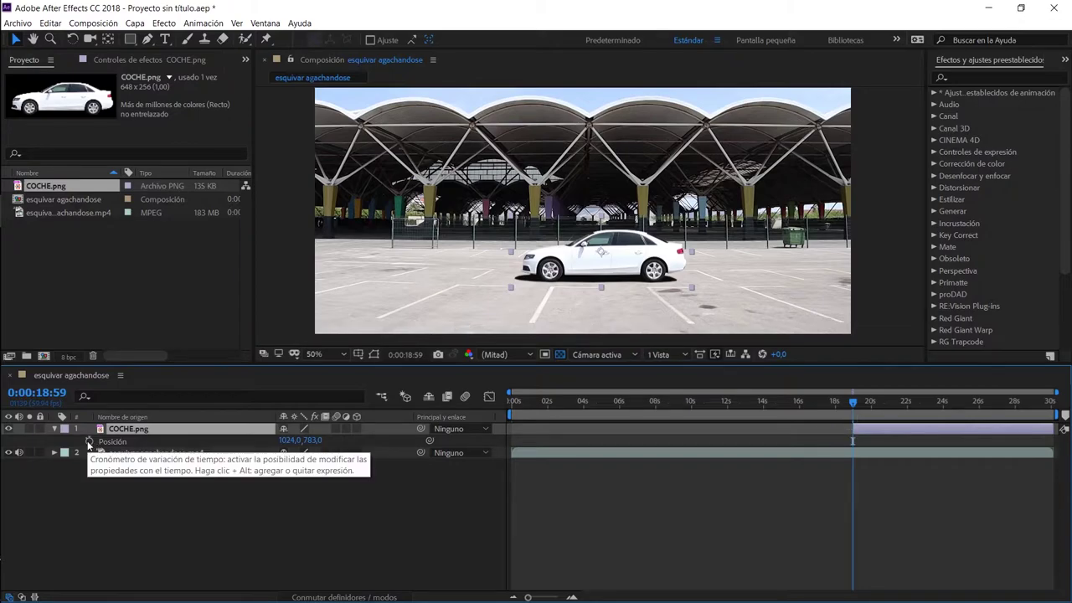
Keyframe the car's position at X 2351 at 0:00:18:59 and X -424 at 0:00:19:59
{"action": "left_click", "coordinate": [90, 442]}
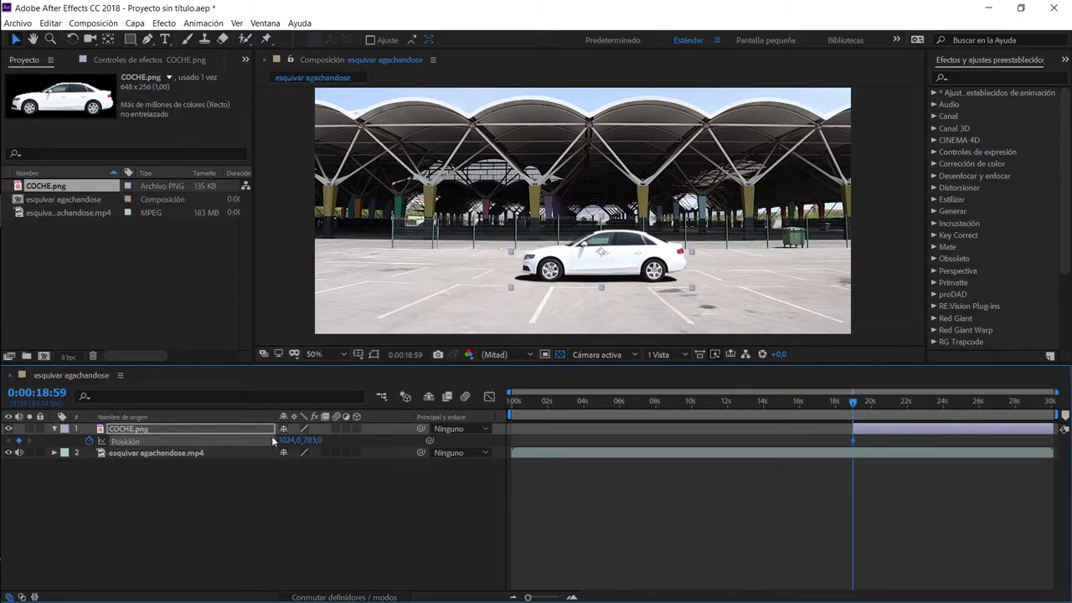
{"action": "left_click_drag", "start_coordinate": [288, 440], "coordinate": [649, 452]}
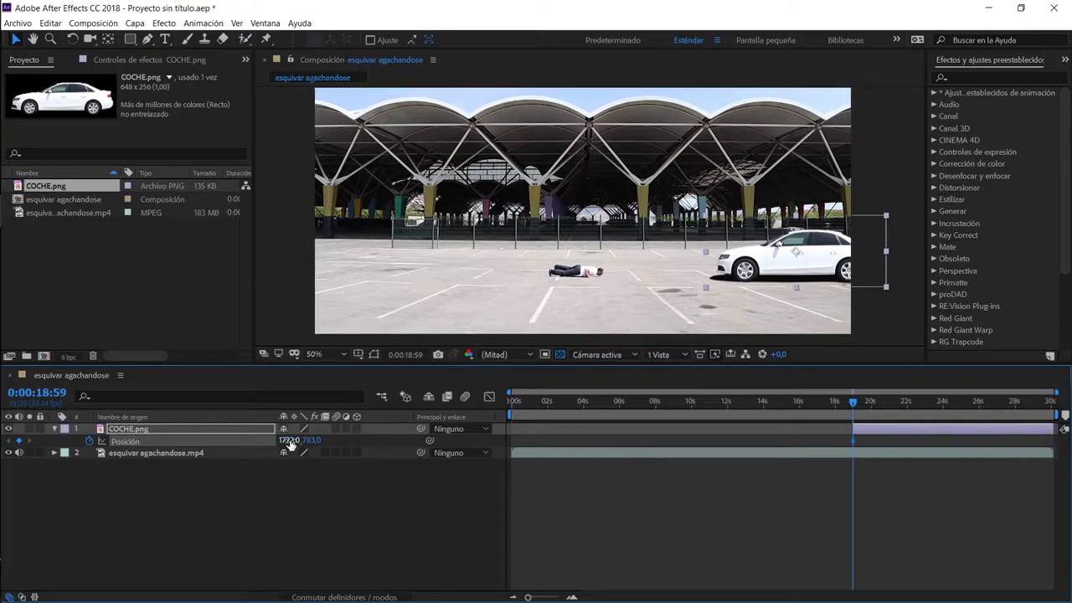
{"action": "left_click_drag", "start_coordinate": [289, 441], "coordinate": [710, 422]}
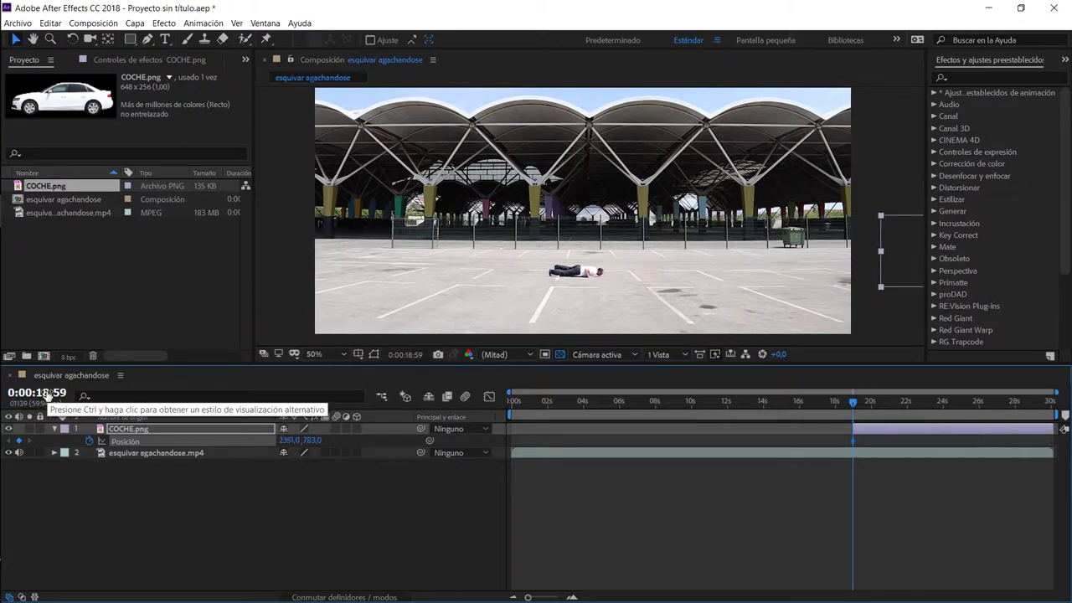
{"action": "left_click", "coordinate": [42, 393]}
{"action": "type", "text": "9"}
{"action": "key", "text": "Return"}
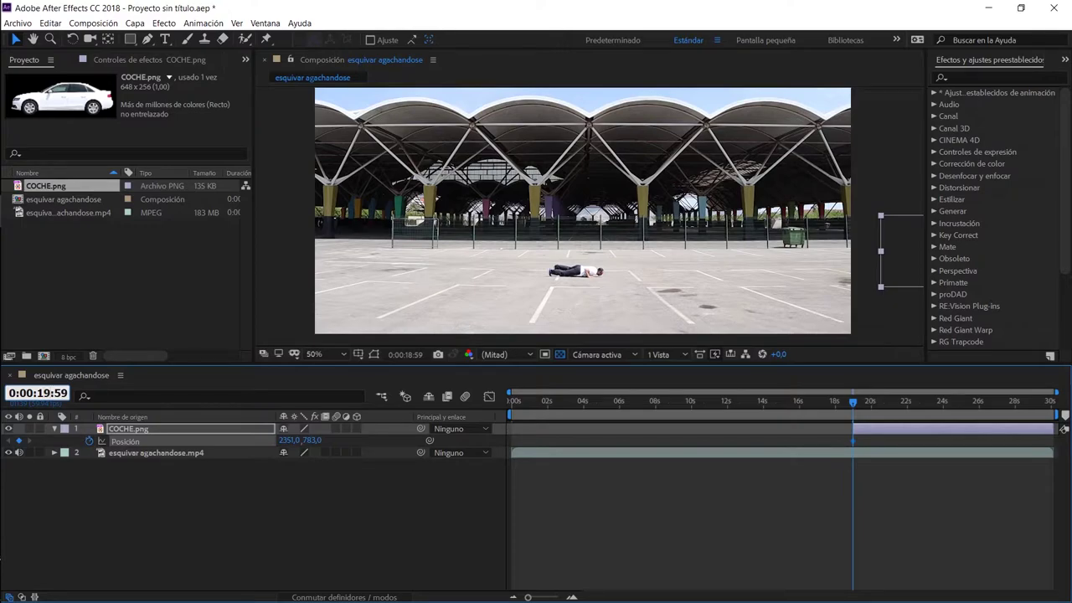
{"action": "key", "text": "Return"}
{"action": "left_click_drag", "start_coordinate": [289, 440], "coordinate": [129, 457]}
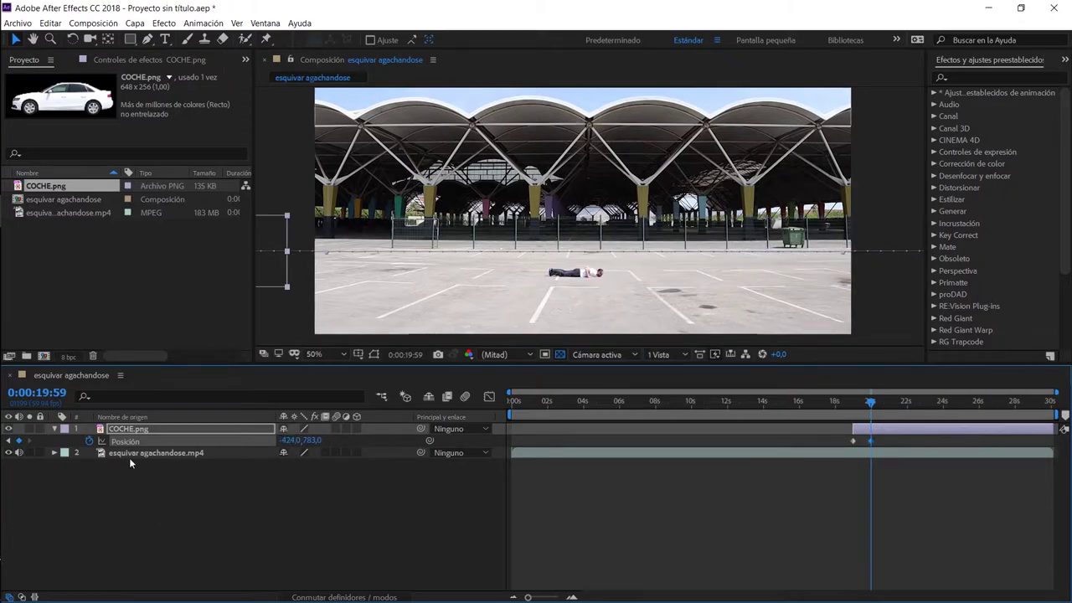
Trim the car layer's out point to the animation and preview the drive across
{"action": "left_click_drag", "start_coordinate": [1054, 429], "coordinate": [871, 429]}
{"action": "left_click", "coordinate": [846, 404]}
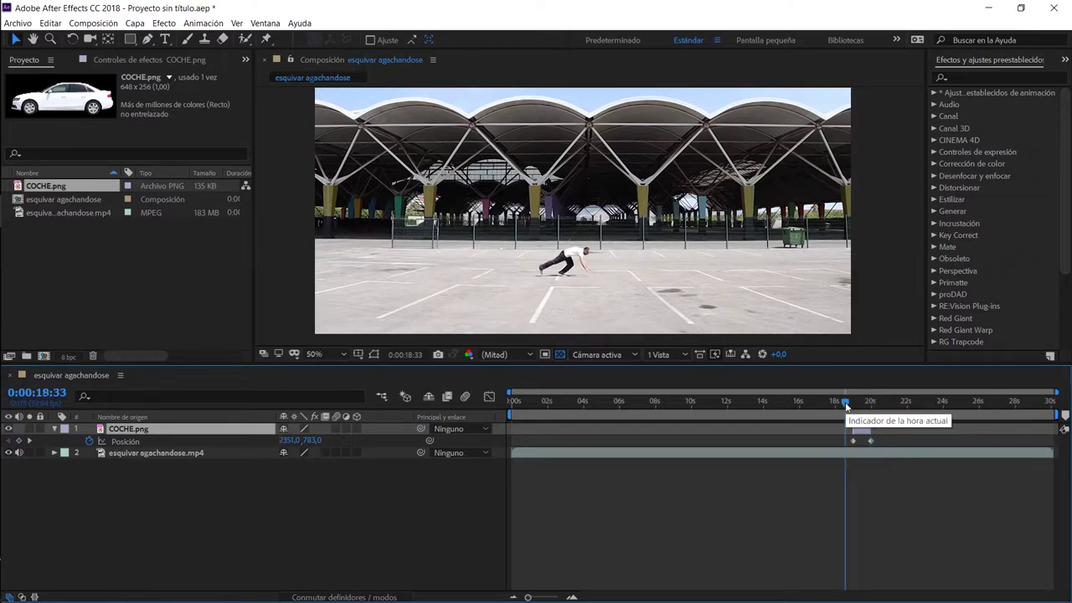
{"action": "key", "text": "space"}
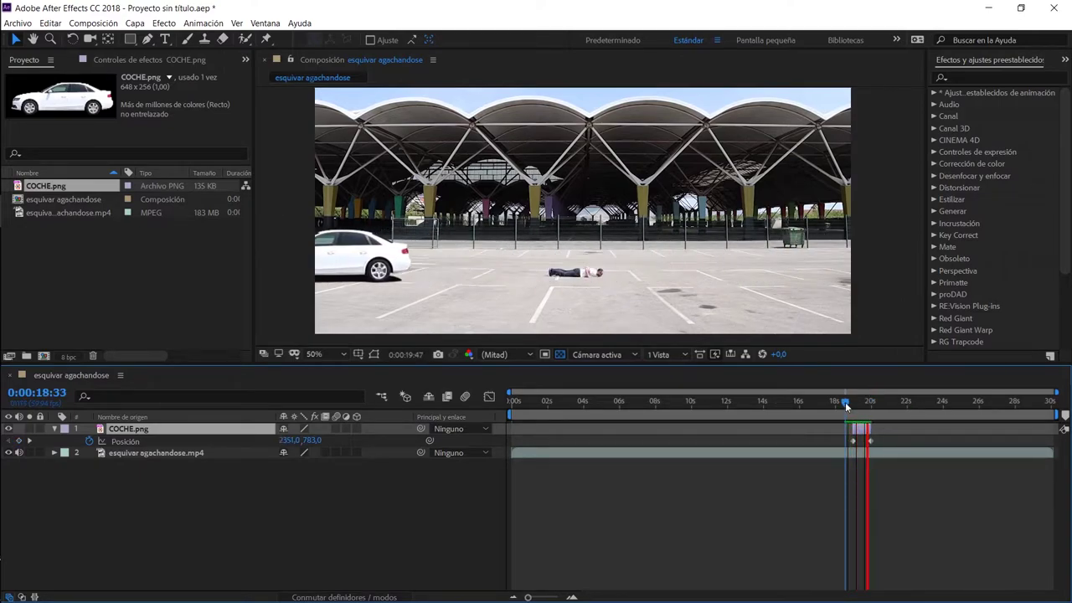
{"action": "key", "text": "space"}
{"action": "left_click", "coordinate": [862, 402]}
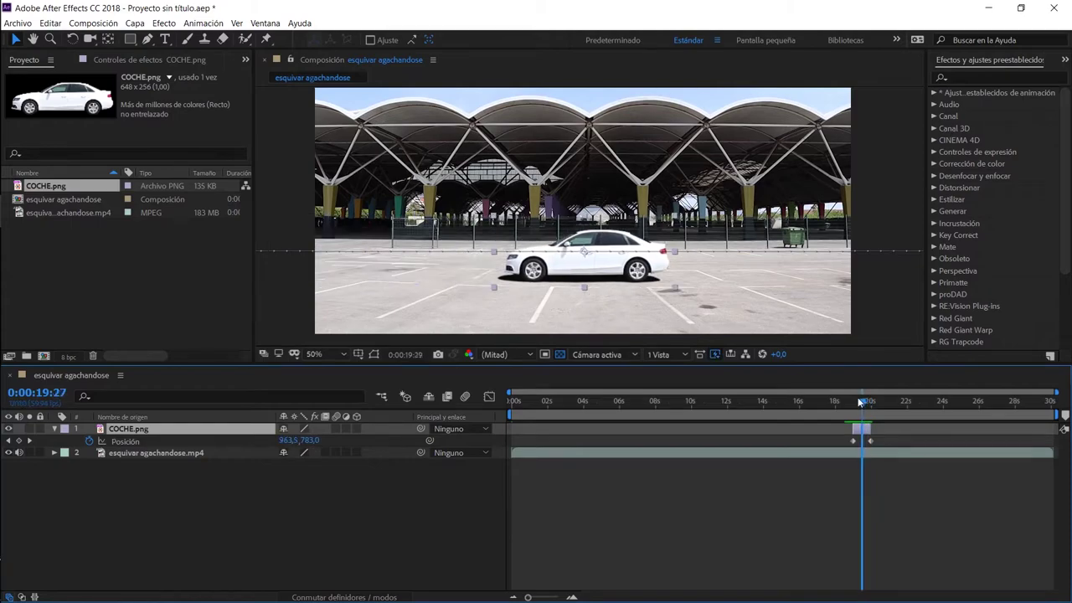
{"action": "key", "text": "Page_Down"}
{"action": "key", "text": "Page_Down"}
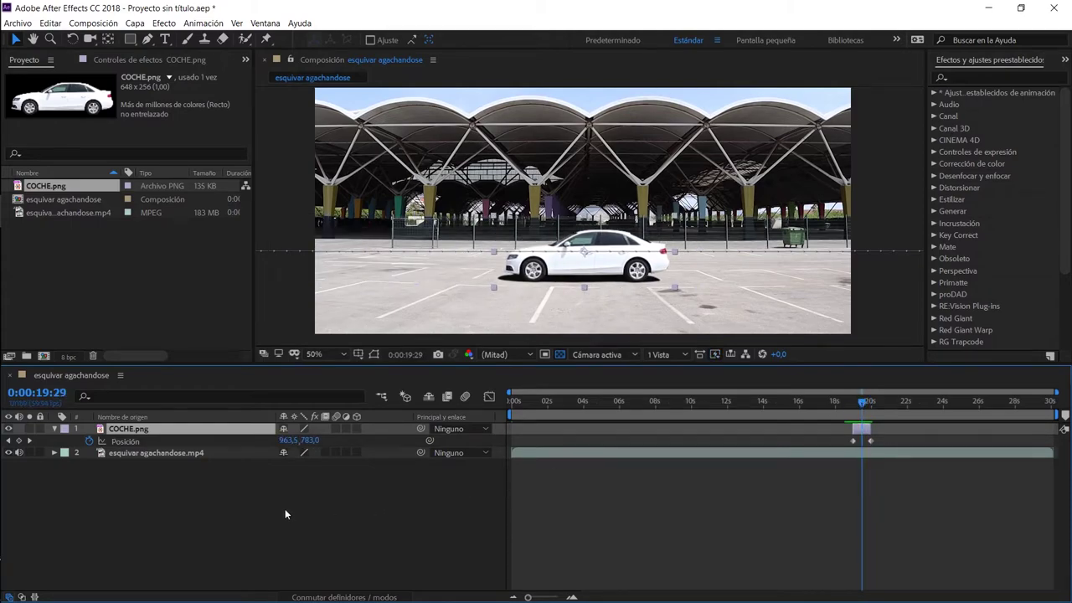
Enable motion blur on the COCHE.png layer and the composition, then scrub to see the blurred car
{"action": "left_click", "coordinate": [336, 429]}
{"action": "left_click", "coordinate": [468, 397]}
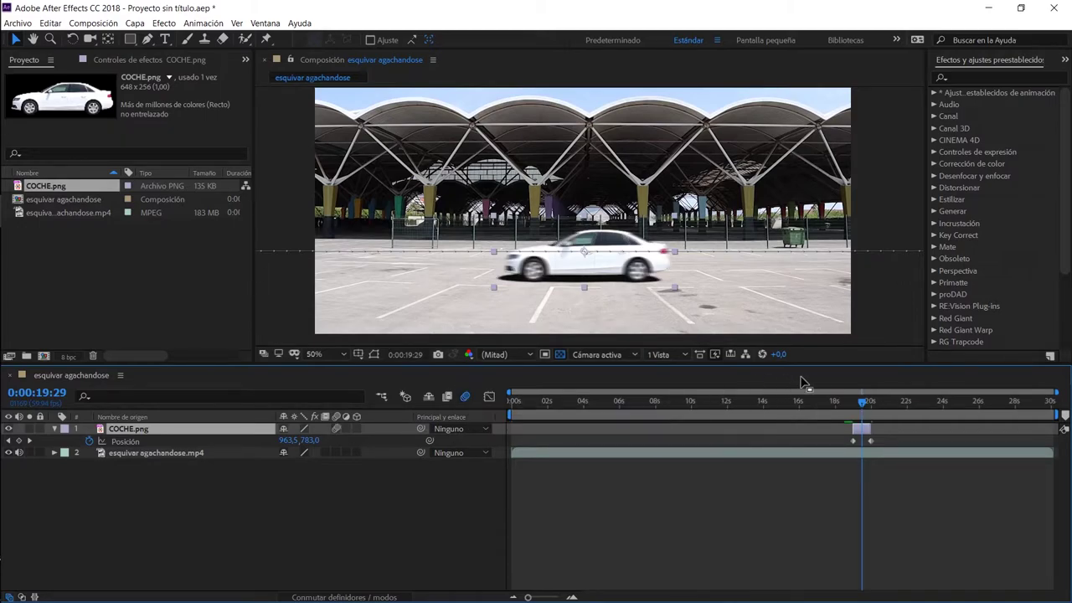
{"action": "left_click", "coordinate": [859, 402]}
{"action": "left_click_drag", "start_coordinate": [859, 400], "coordinate": [853, 402]}
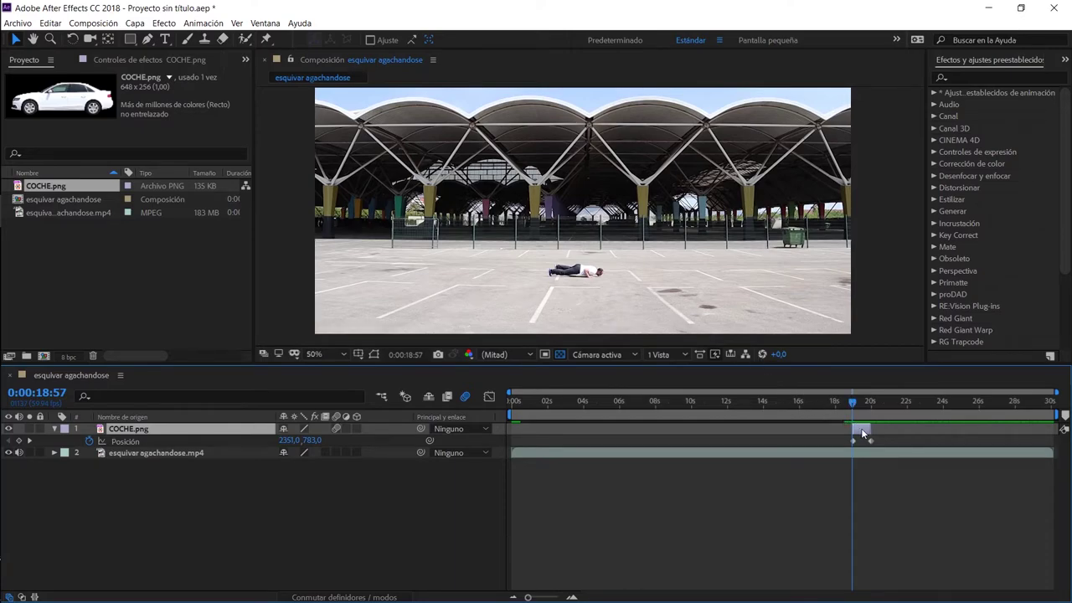
Slide the COCHE.png layer and its keyframes earlier, then scrub to check it passes over the man
{"action": "left_click_drag", "start_coordinate": [861, 428], "coordinate": [855, 432]}
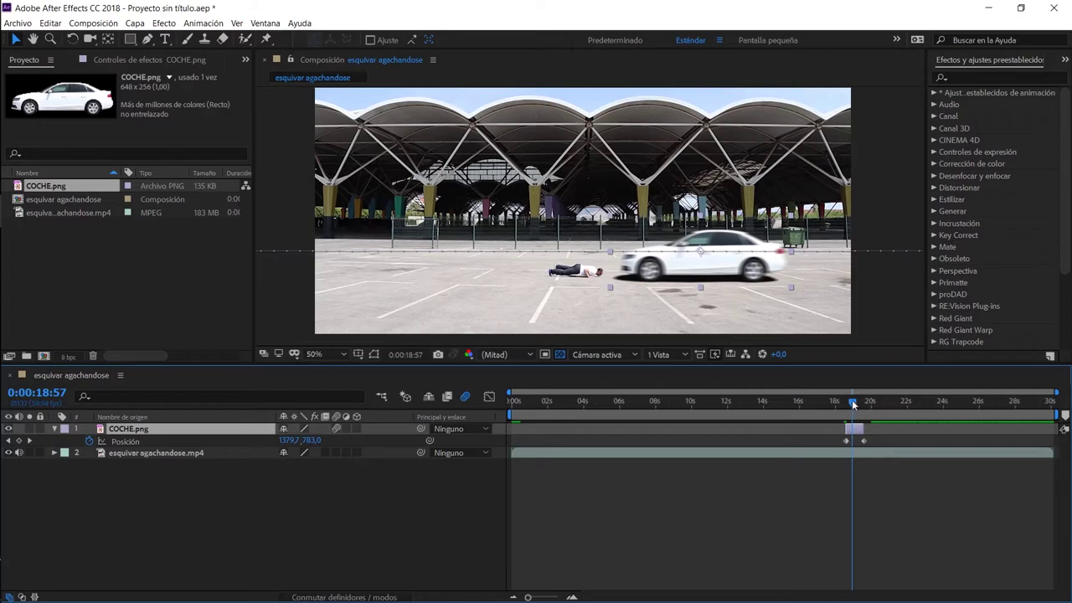
{"action": "left_click_drag", "start_coordinate": [839, 401], "coordinate": [852, 402]}
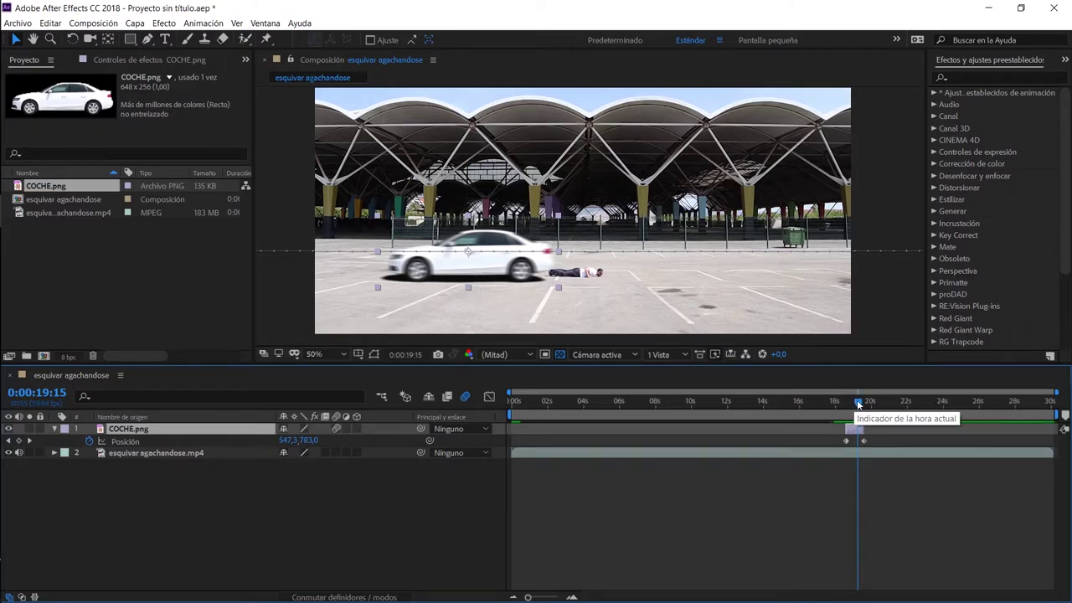
{"action": "mouse_move", "coordinate": [858, 405]}
{"action": "left_mouse_down"}
{"action": "mouse_move", "coordinate": [849, 405]}
{"action": "mouse_move", "coordinate": [896, 407]}
{"action": "left_mouse_up"}
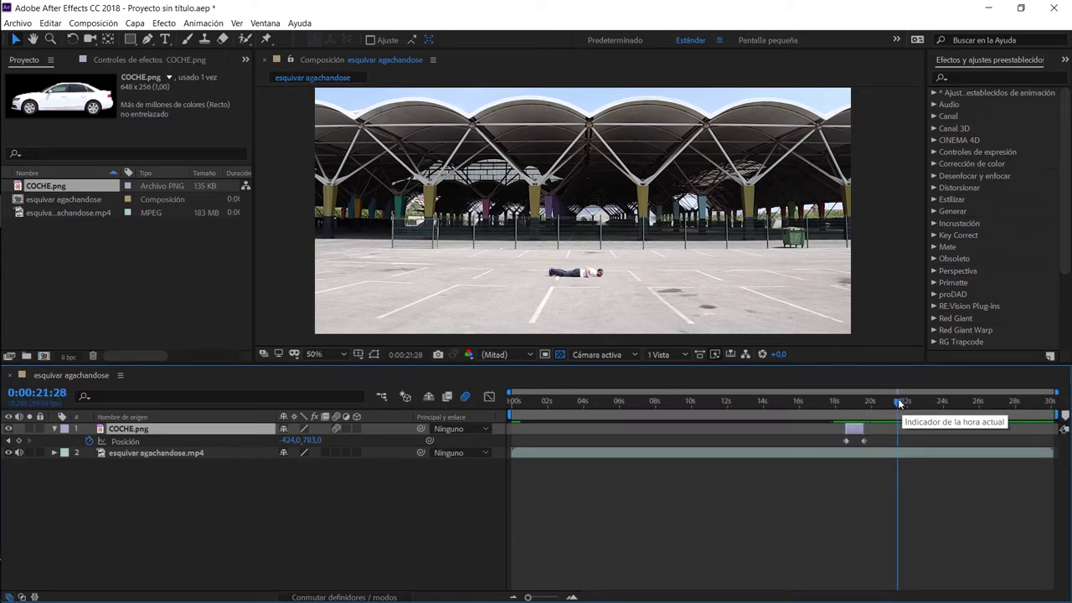
{"action": "left_click_drag", "start_coordinate": [899, 404], "coordinate": [857, 402]}
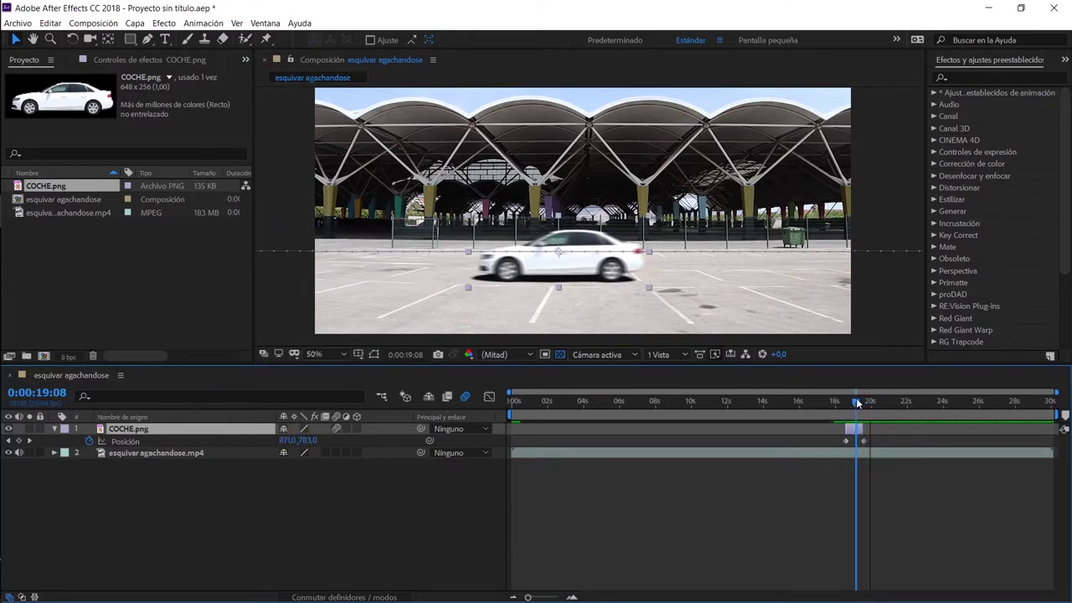
Split esquivar agachandose.mp4 at 0:00:19:08, shorten the upper copy near 0:00:21:49, and preview the pass
{"action": "left_click", "coordinate": [199, 454]}
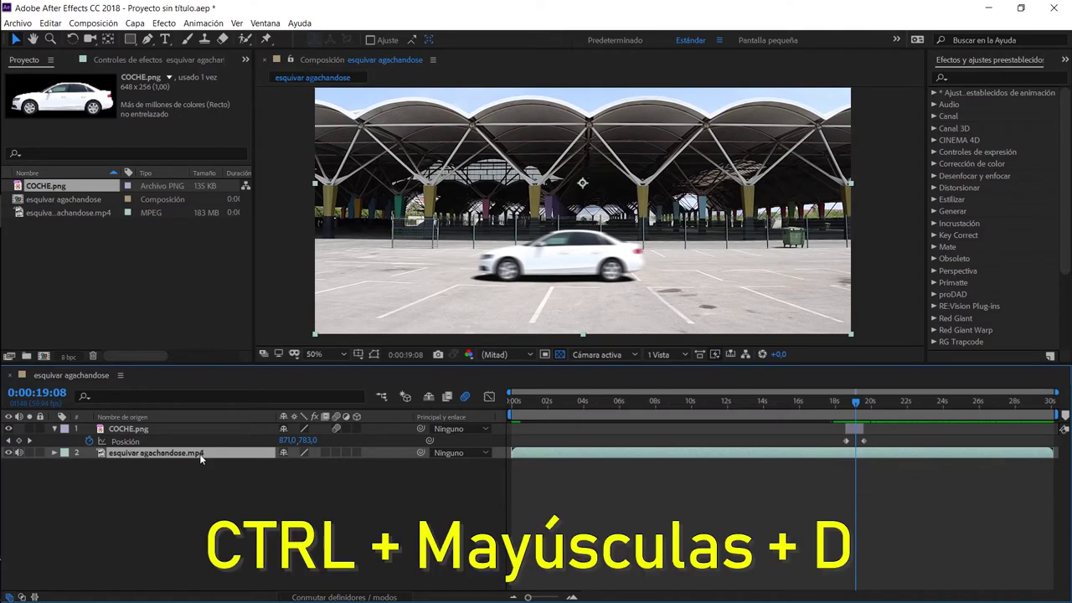
{"action": "key", "text": "ctrl+shift+d"}
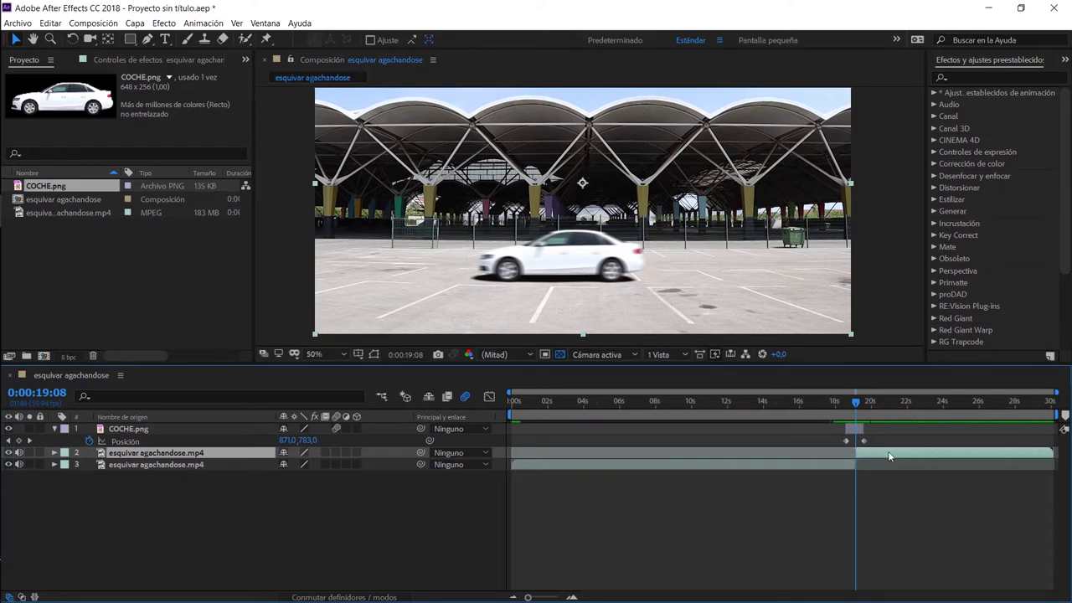
{"action": "left_click_drag", "start_coordinate": [856, 398], "coordinate": [912, 407]}
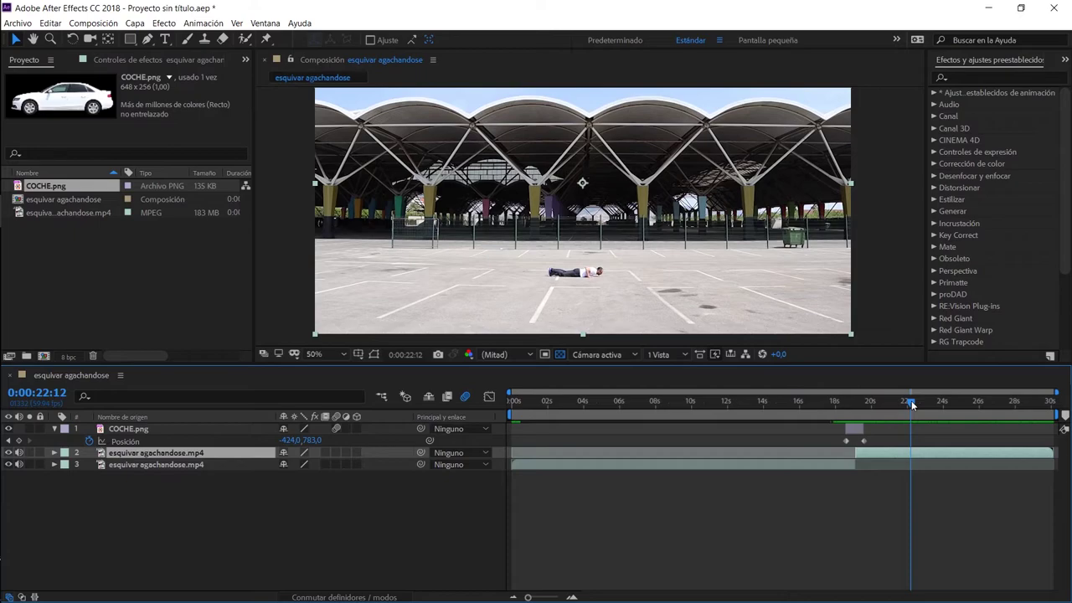
{"action": "left_click_drag", "start_coordinate": [912, 405], "coordinate": [905, 405]}
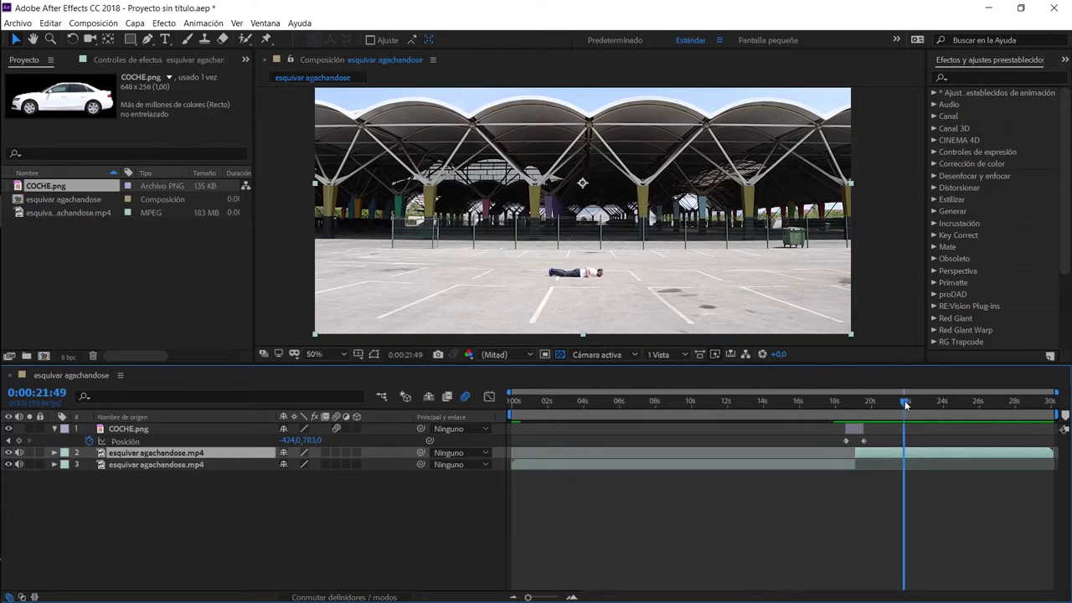
{"action": "mouse_move", "coordinate": [857, 451]}
{"action": "left_mouse_down"}
{"action": "mouse_move", "coordinate": [901, 449]}
{"action": "mouse_move", "coordinate": [882, 453]}
{"action": "left_mouse_up"}
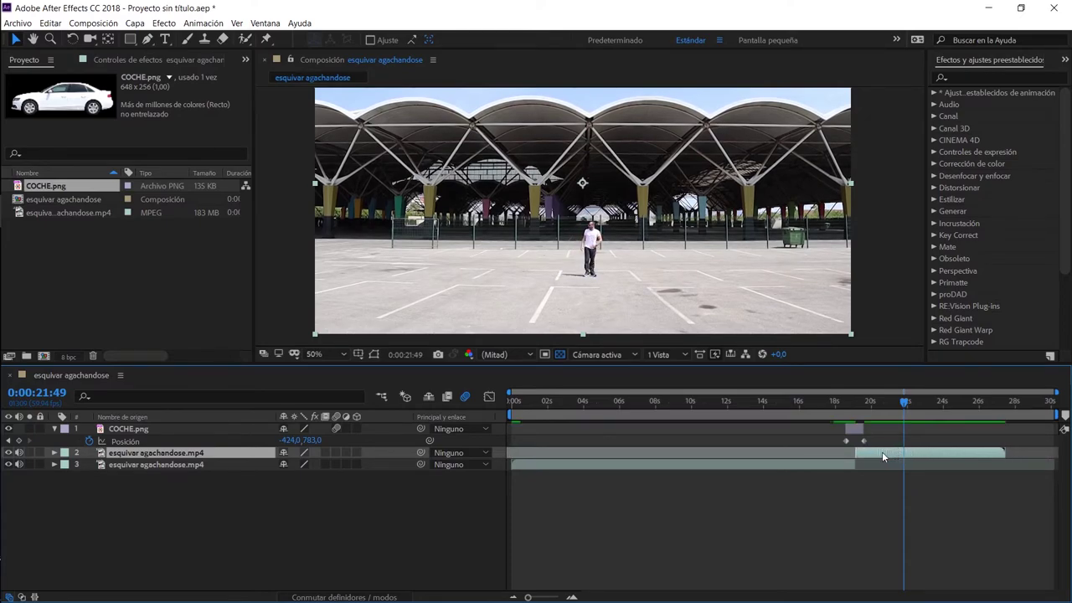
{"action": "mouse_move", "coordinate": [845, 402]}
{"action": "left_mouse_down"}
{"action": "mouse_move", "coordinate": [884, 406]}
{"action": "mouse_move", "coordinate": [861, 408]}
{"action": "left_mouse_up"}
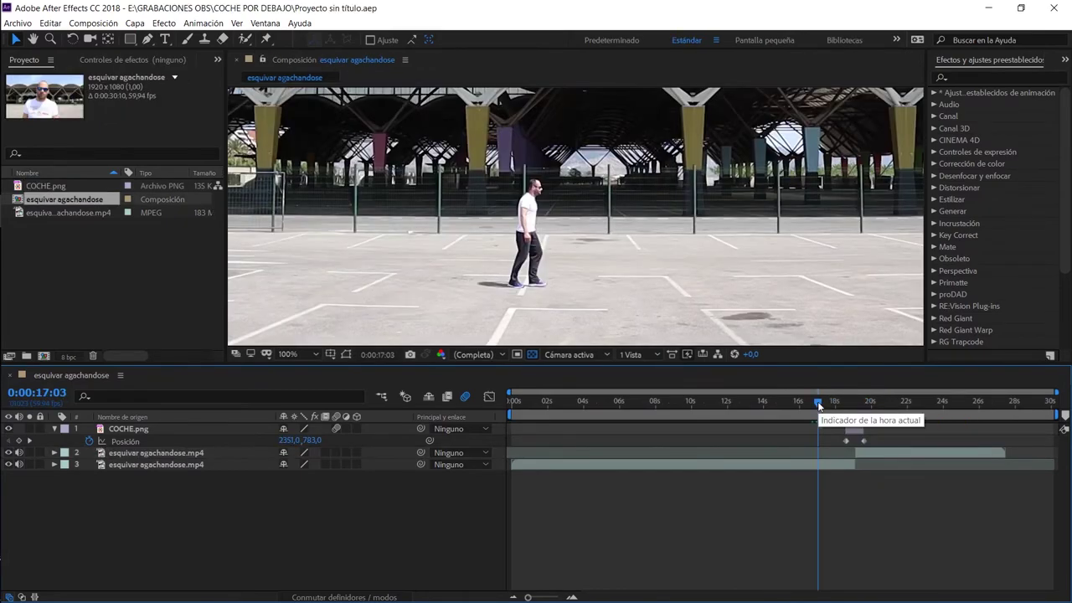
{"action": "key", "text": "space"}
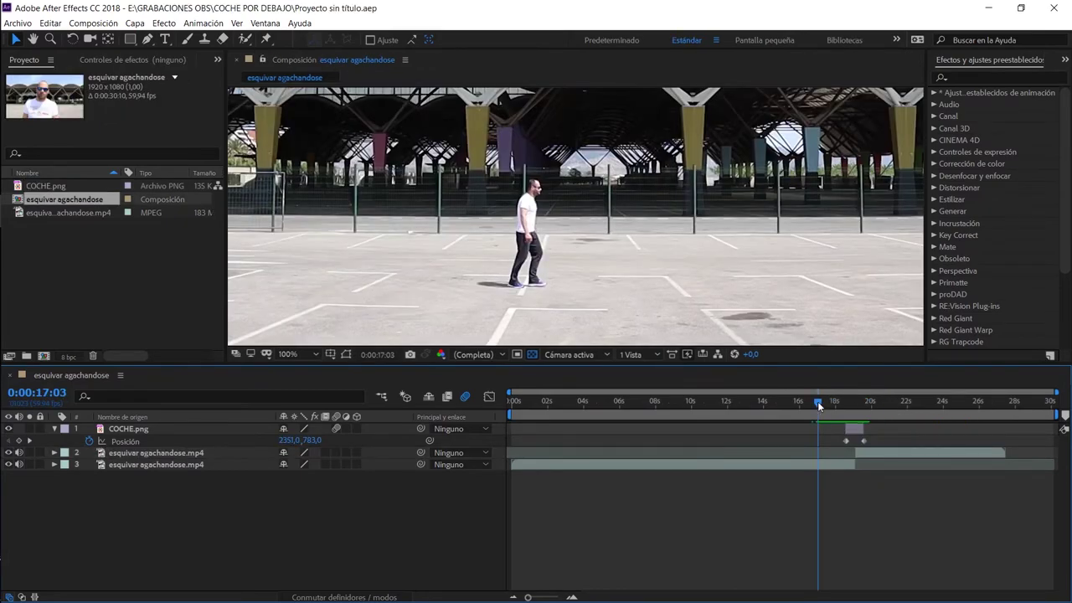